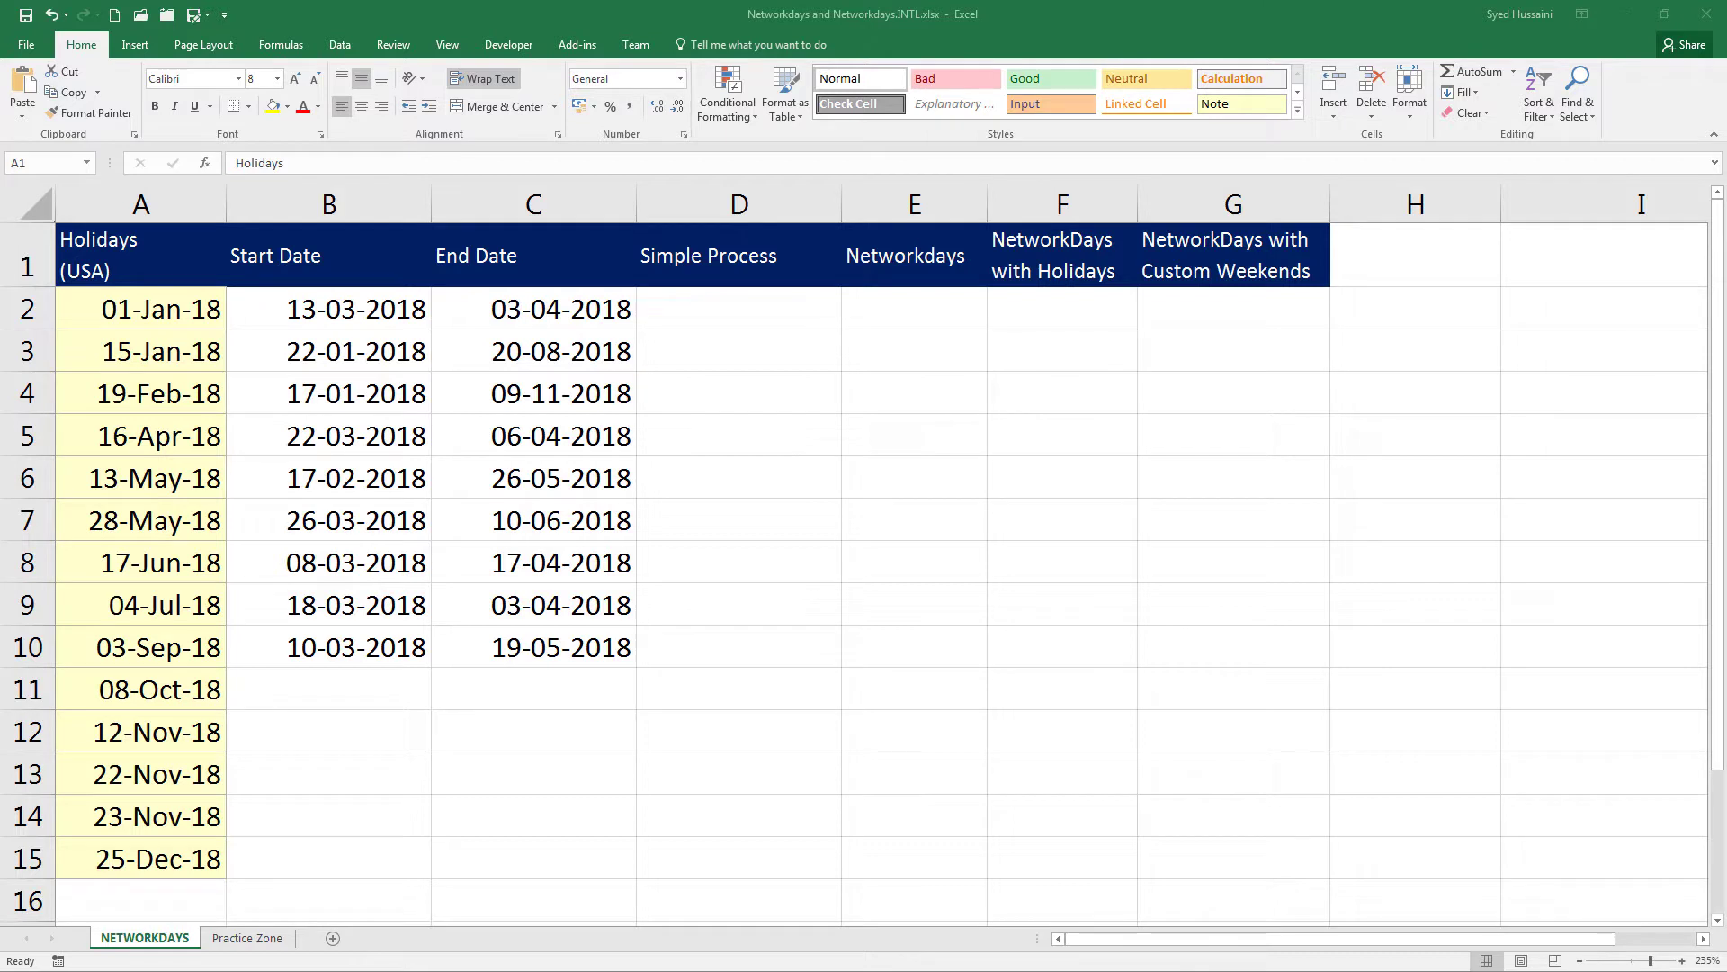
Step: Enter =C2-B2 in D2 and fill it down to D10, giving day counts 21 through 70
left_click(751, 309)
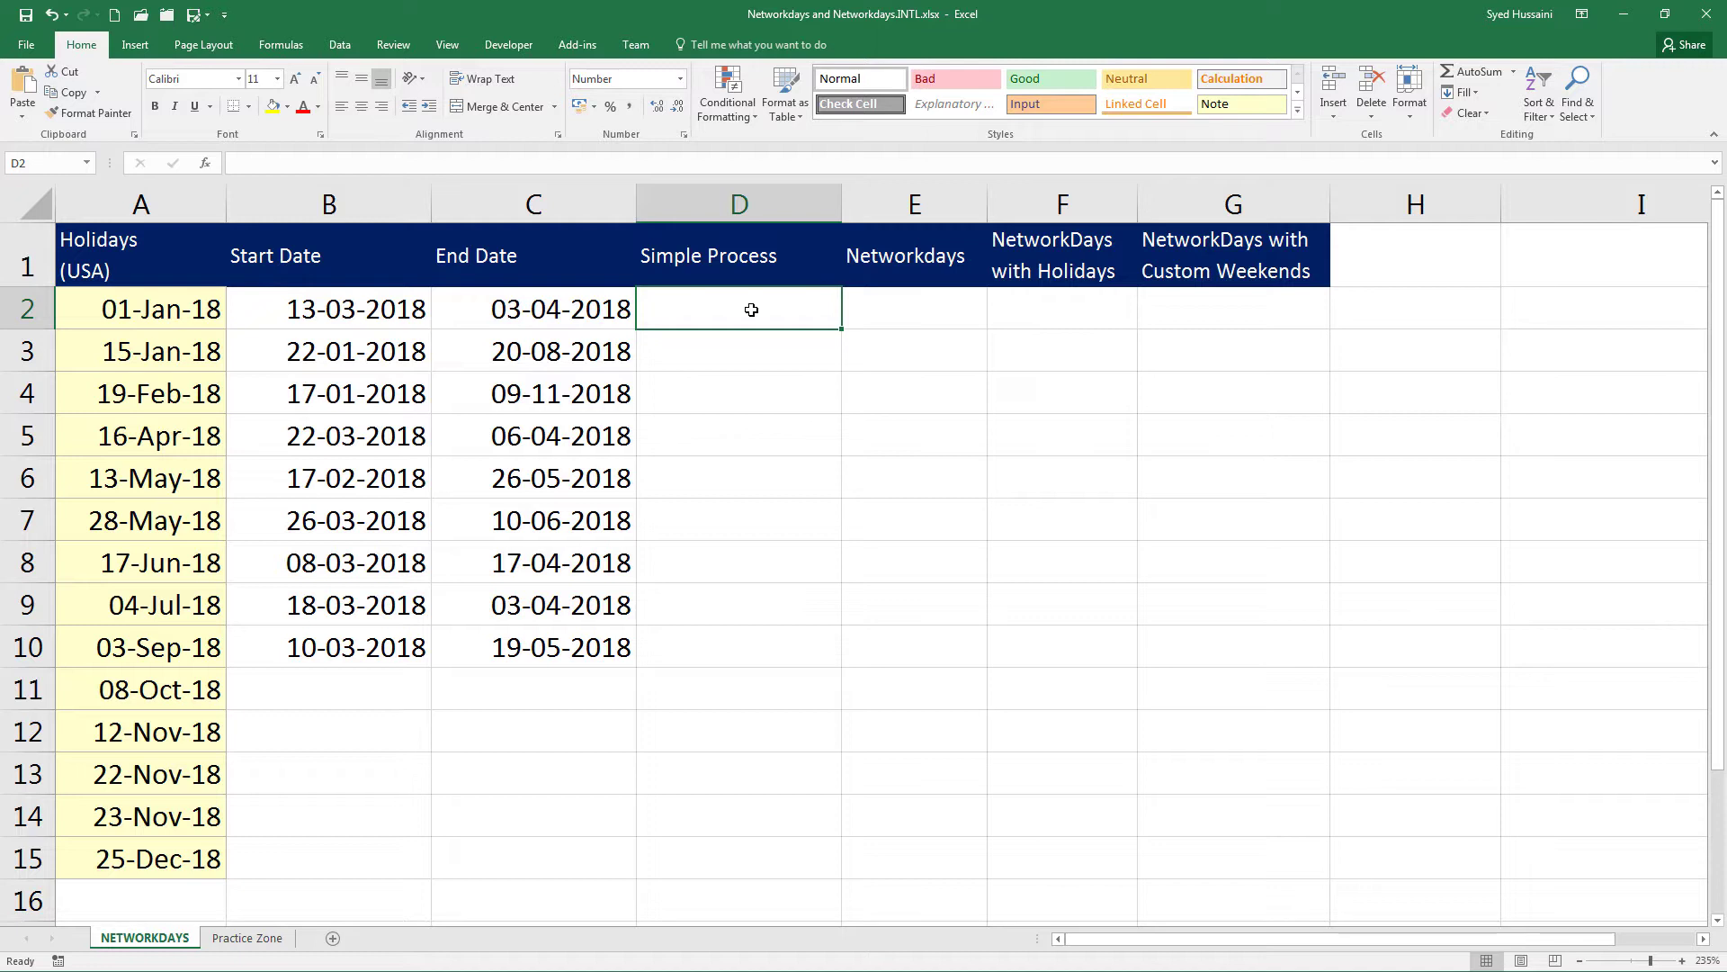
type("=")
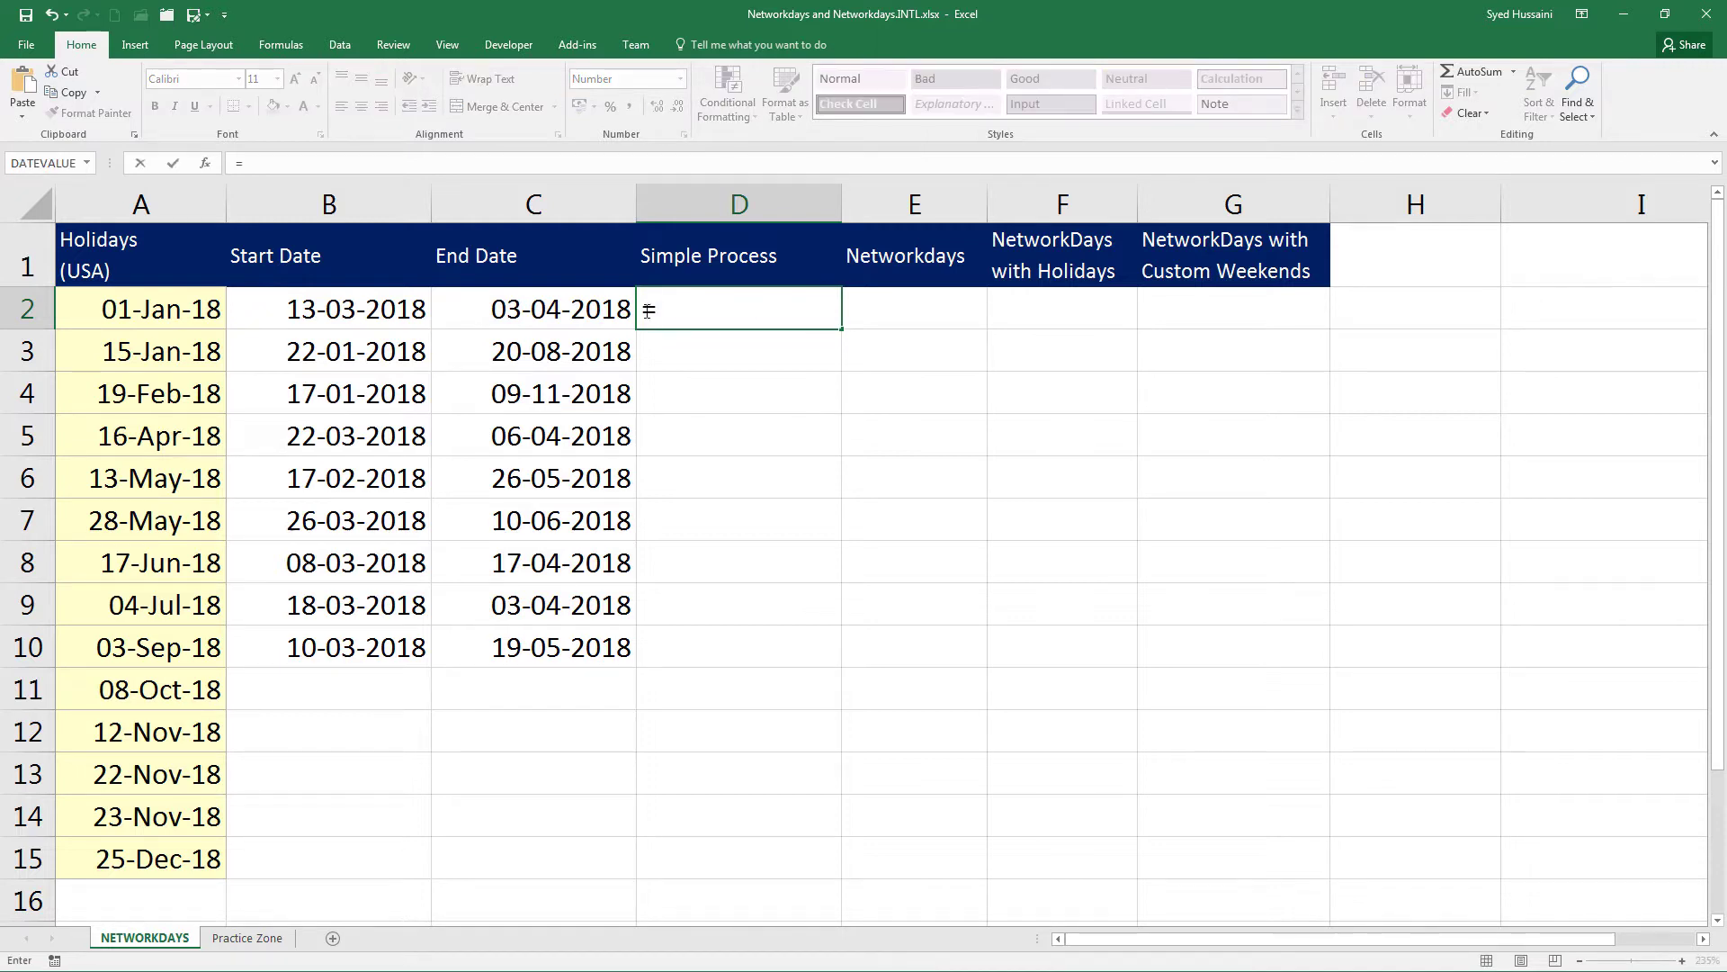
left_click(586, 309)
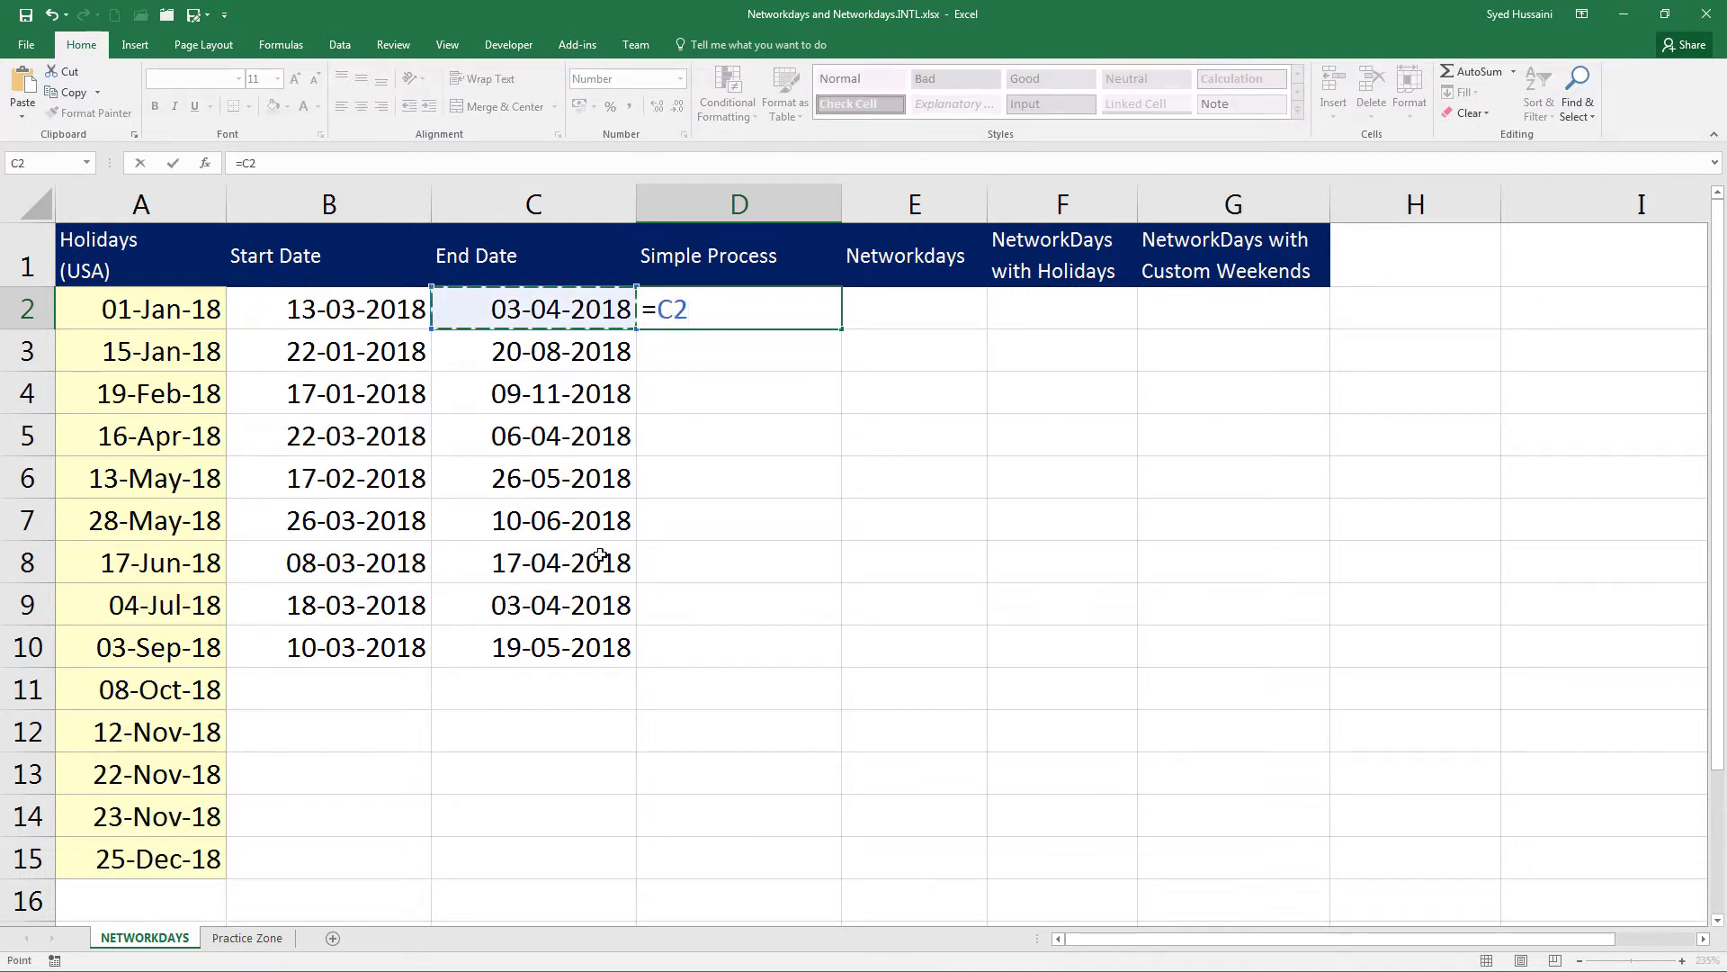
type("-")
left_click(313, 315)
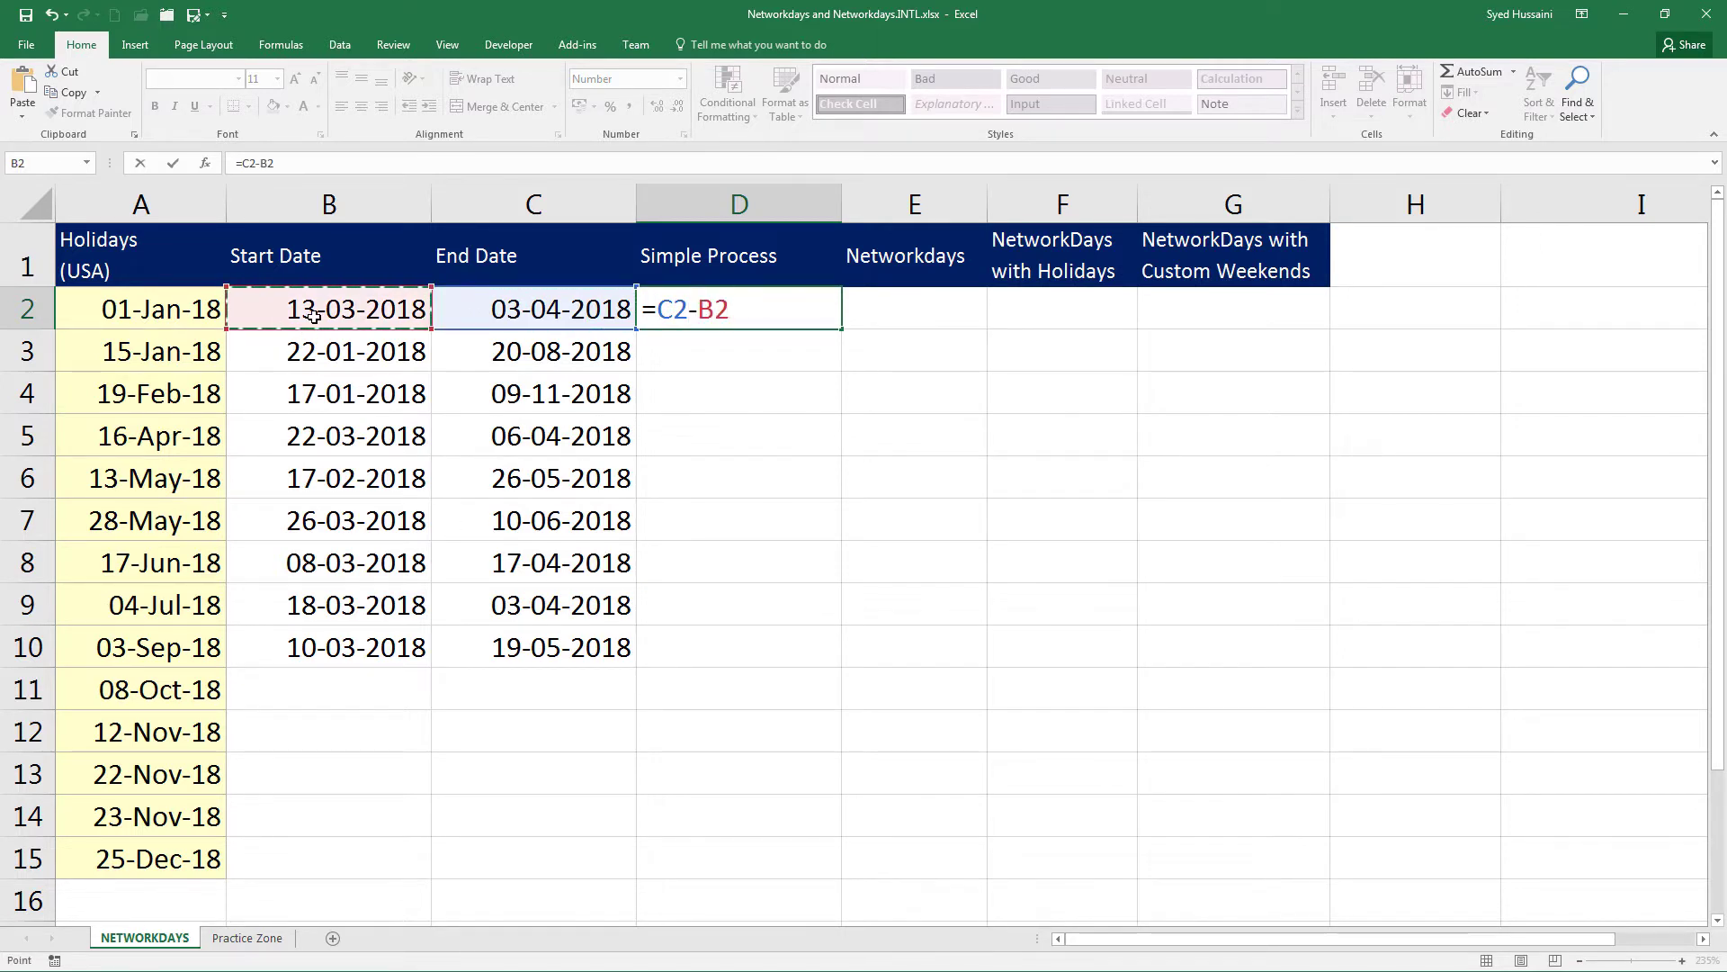
key("Return")
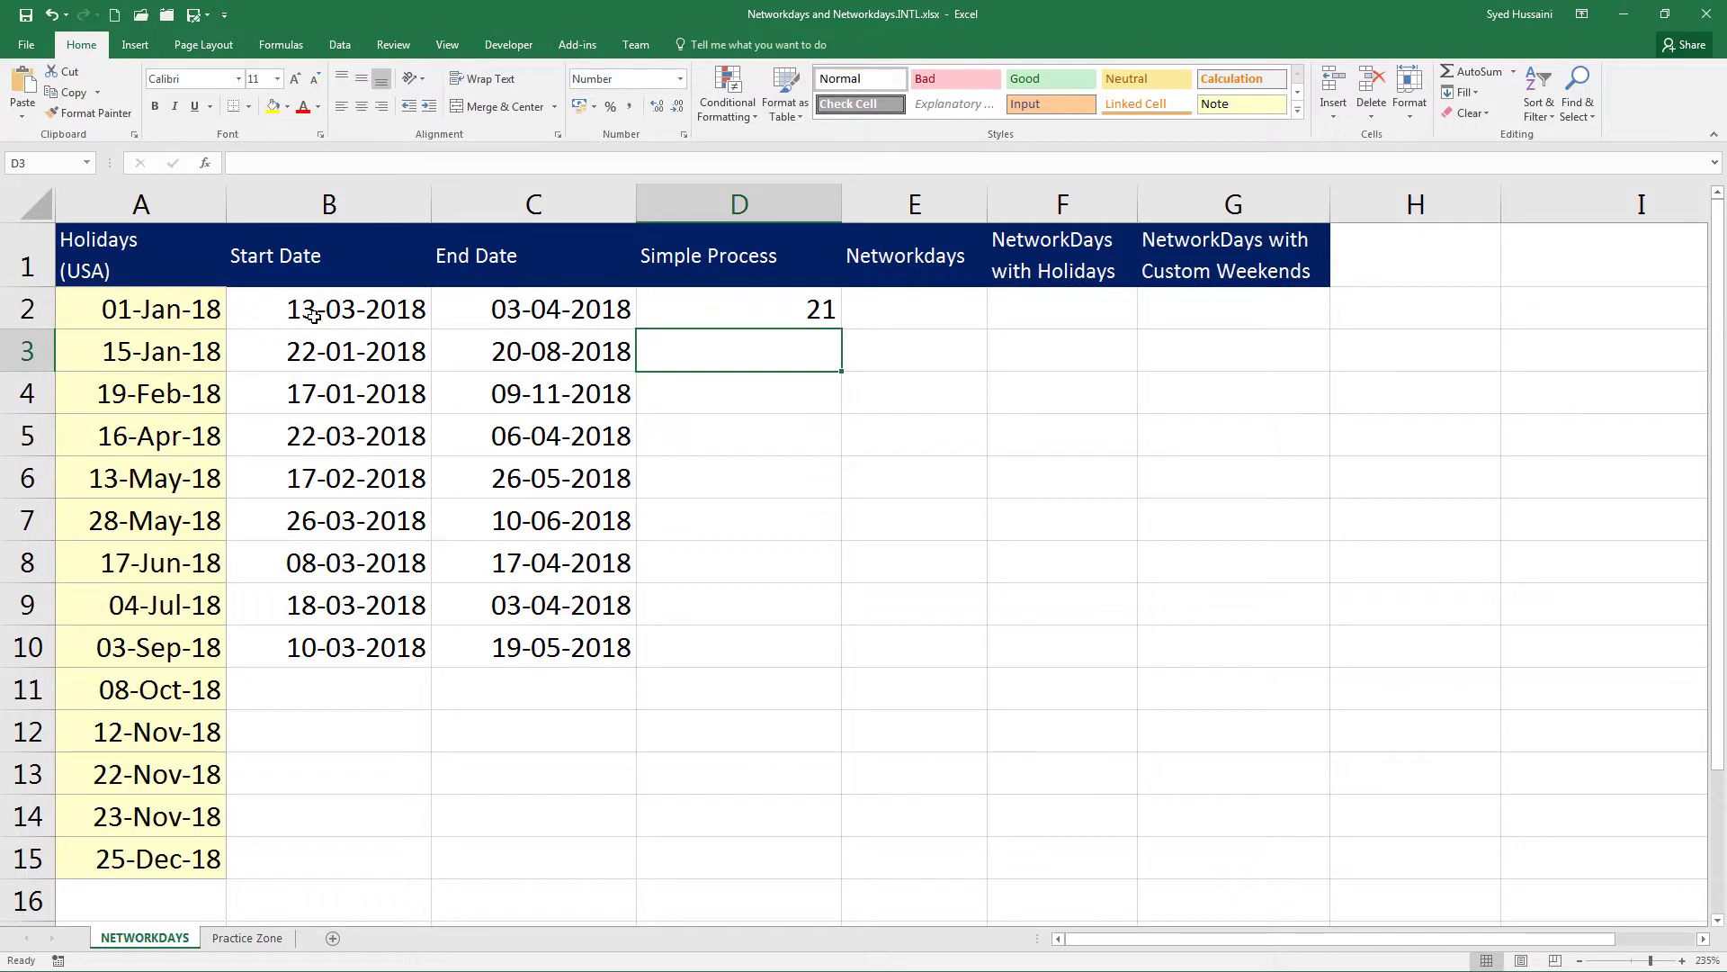
left_click(808, 316)
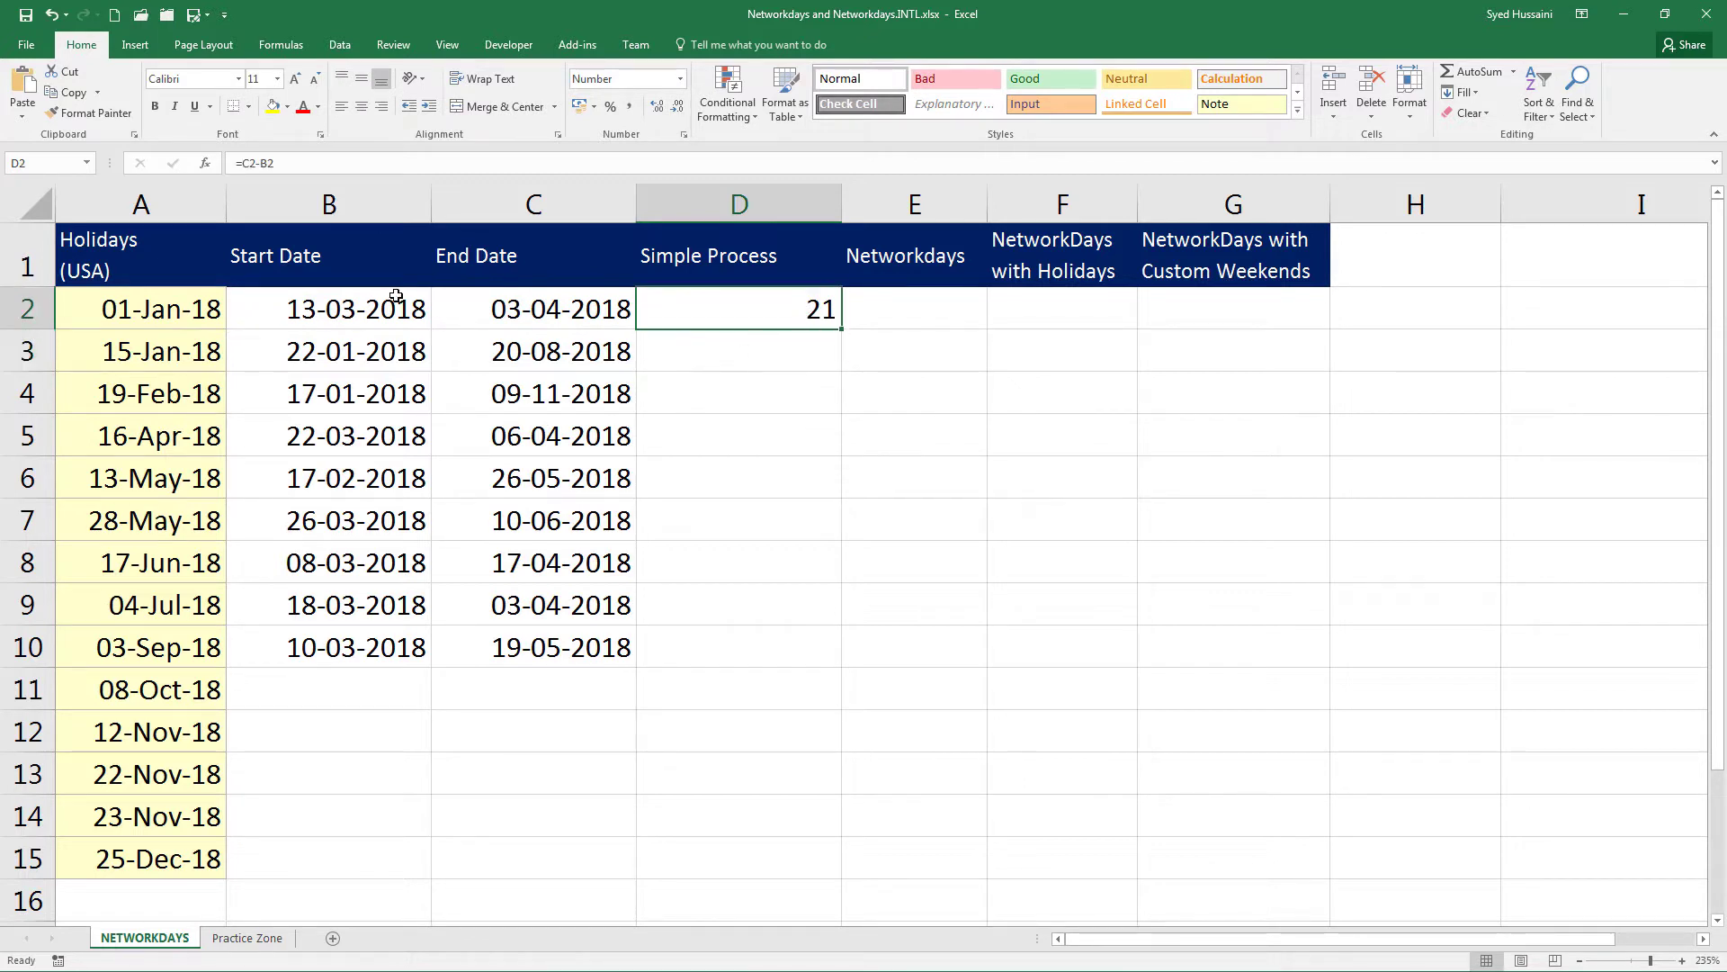
double_click(836, 332)
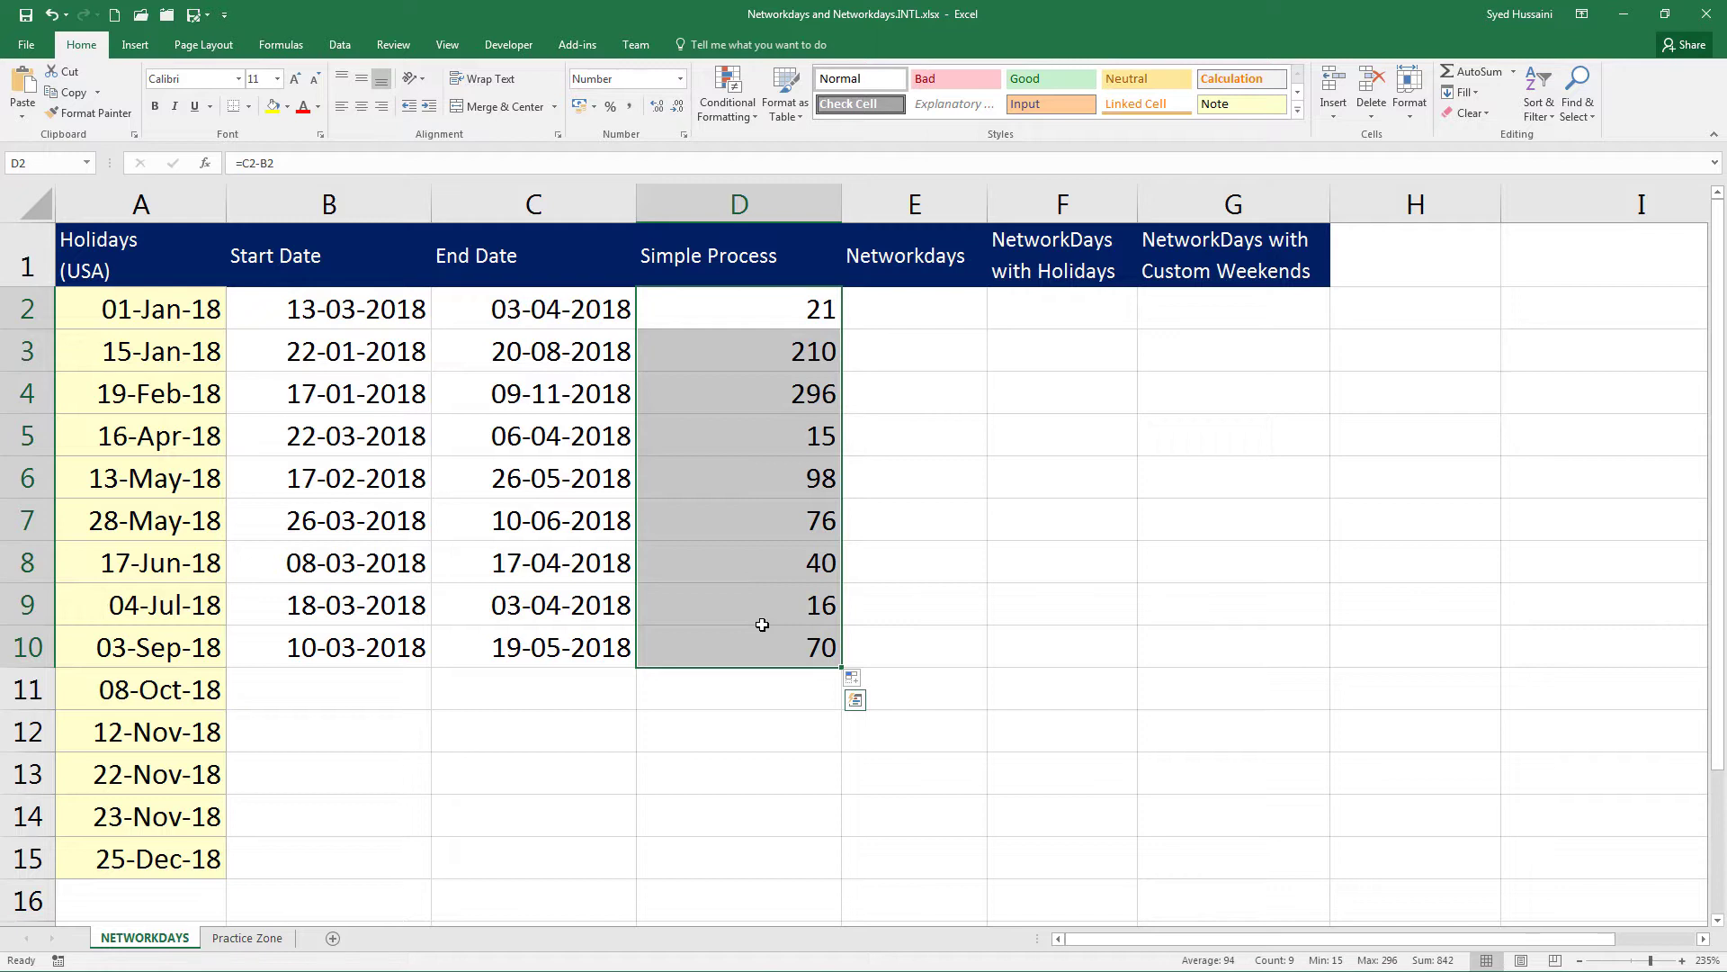
key("Right")
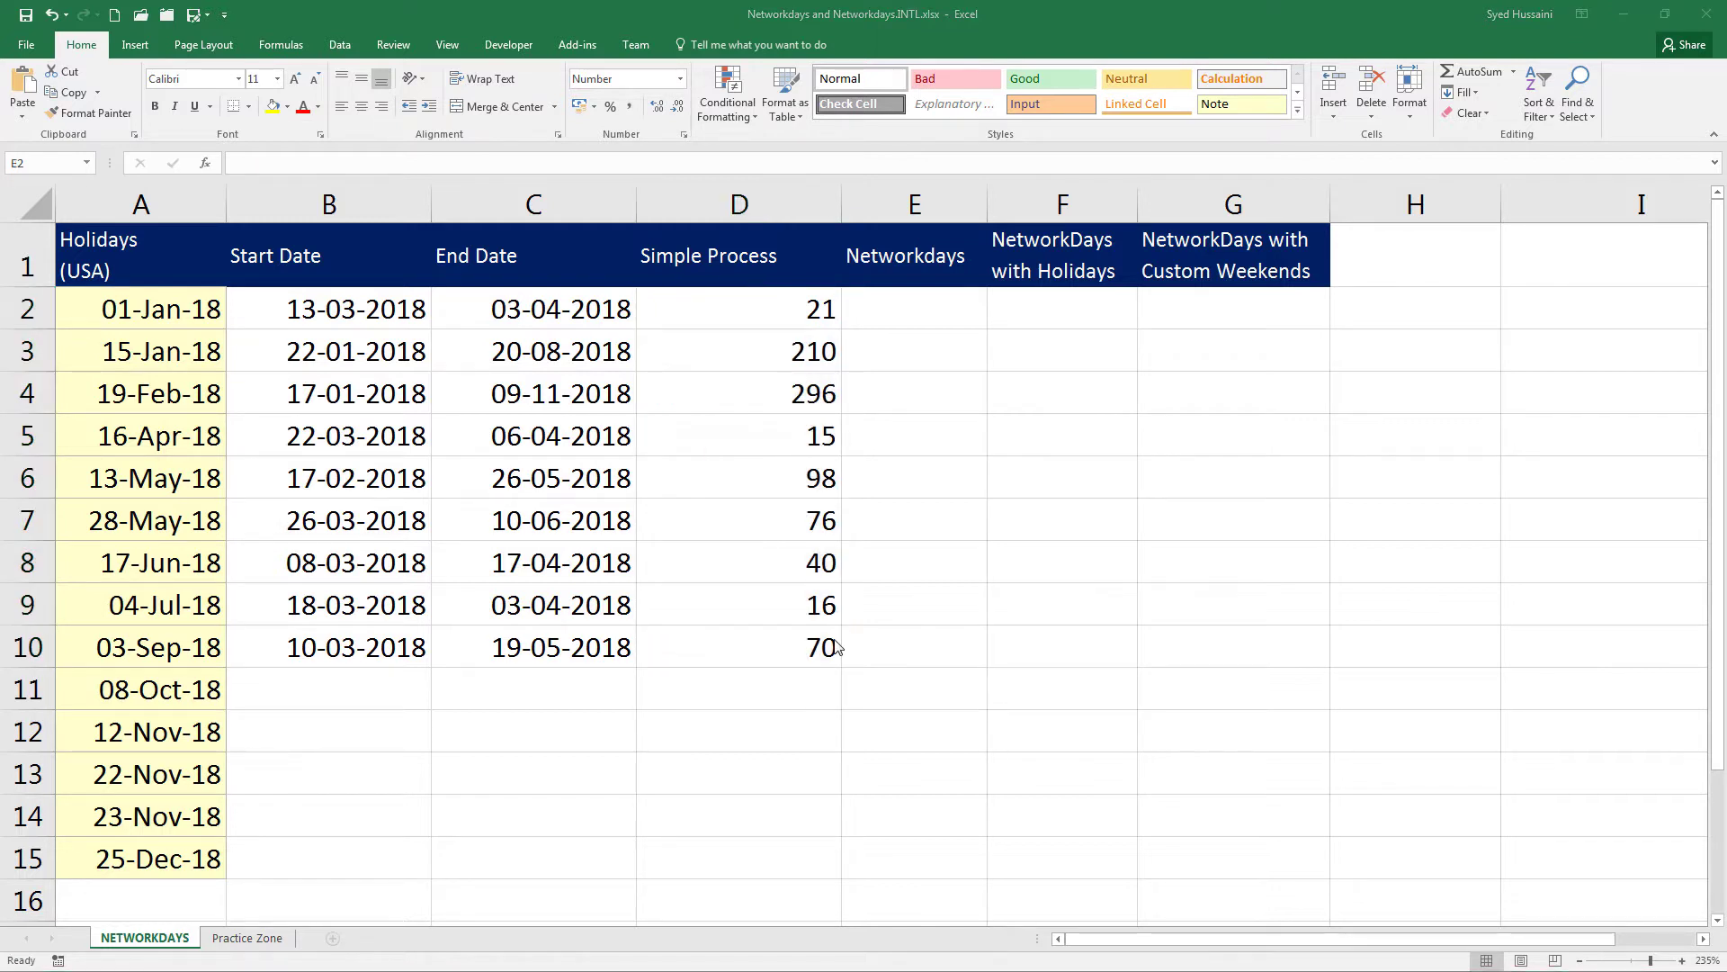
Step: Enter =NETWORKDAYS(B2, C2) in E2, returning 16 working days
left_click(893, 326)
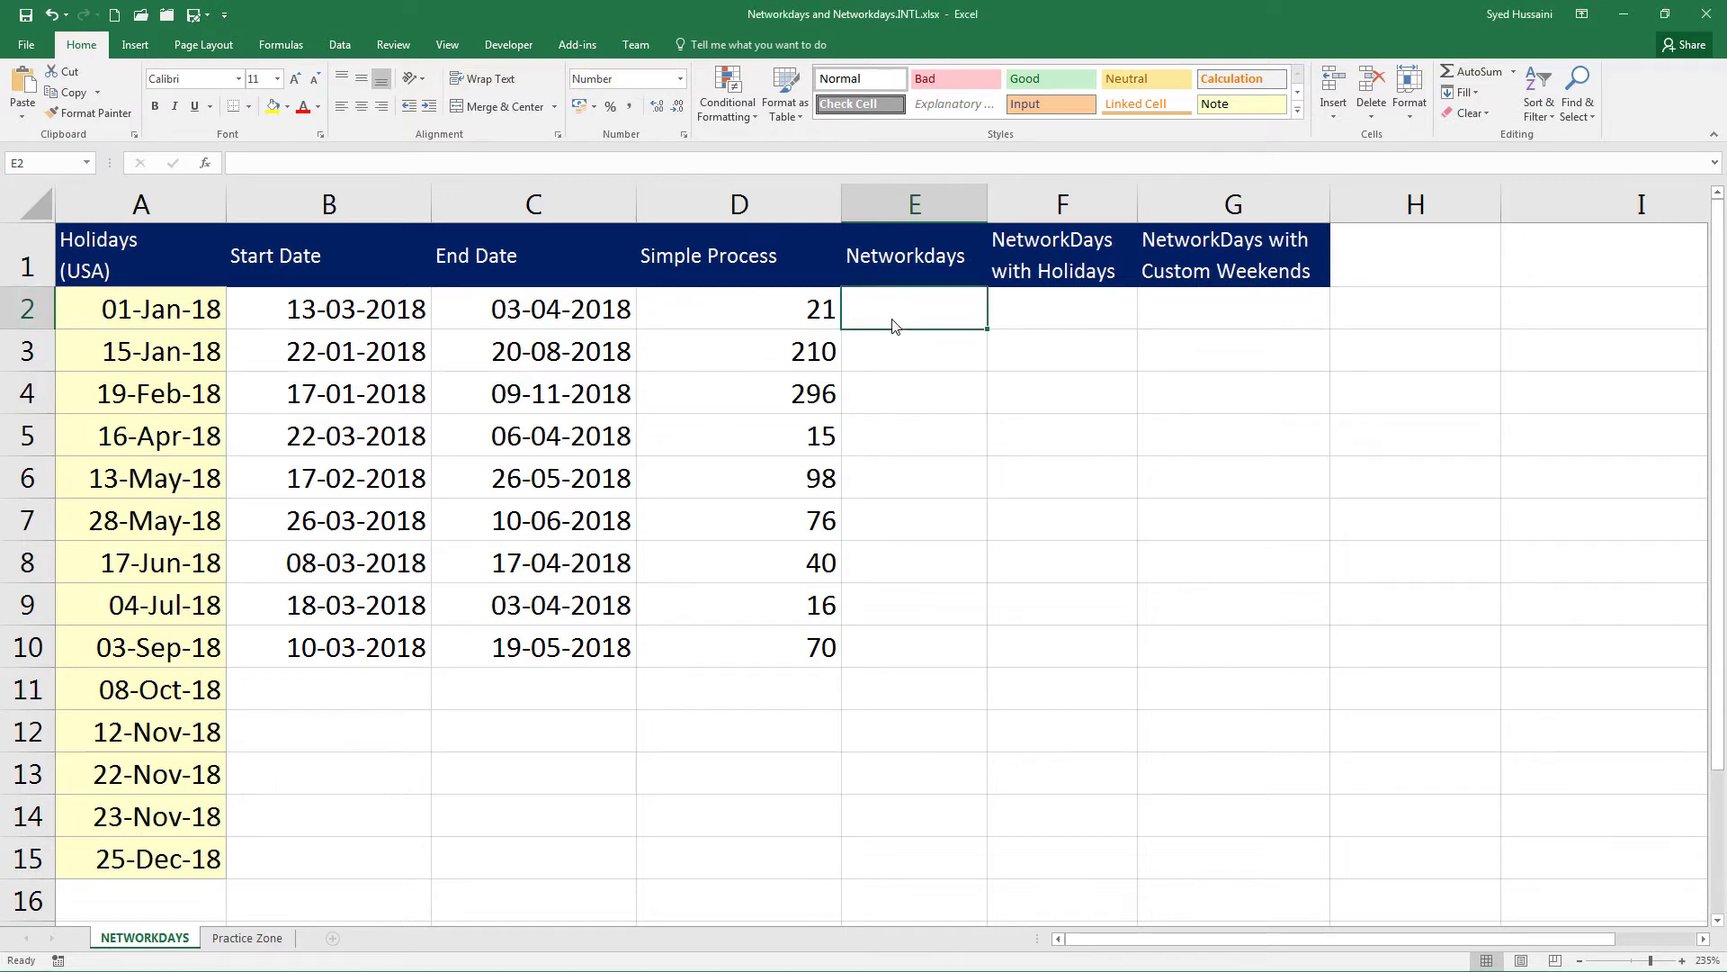
type("=net")
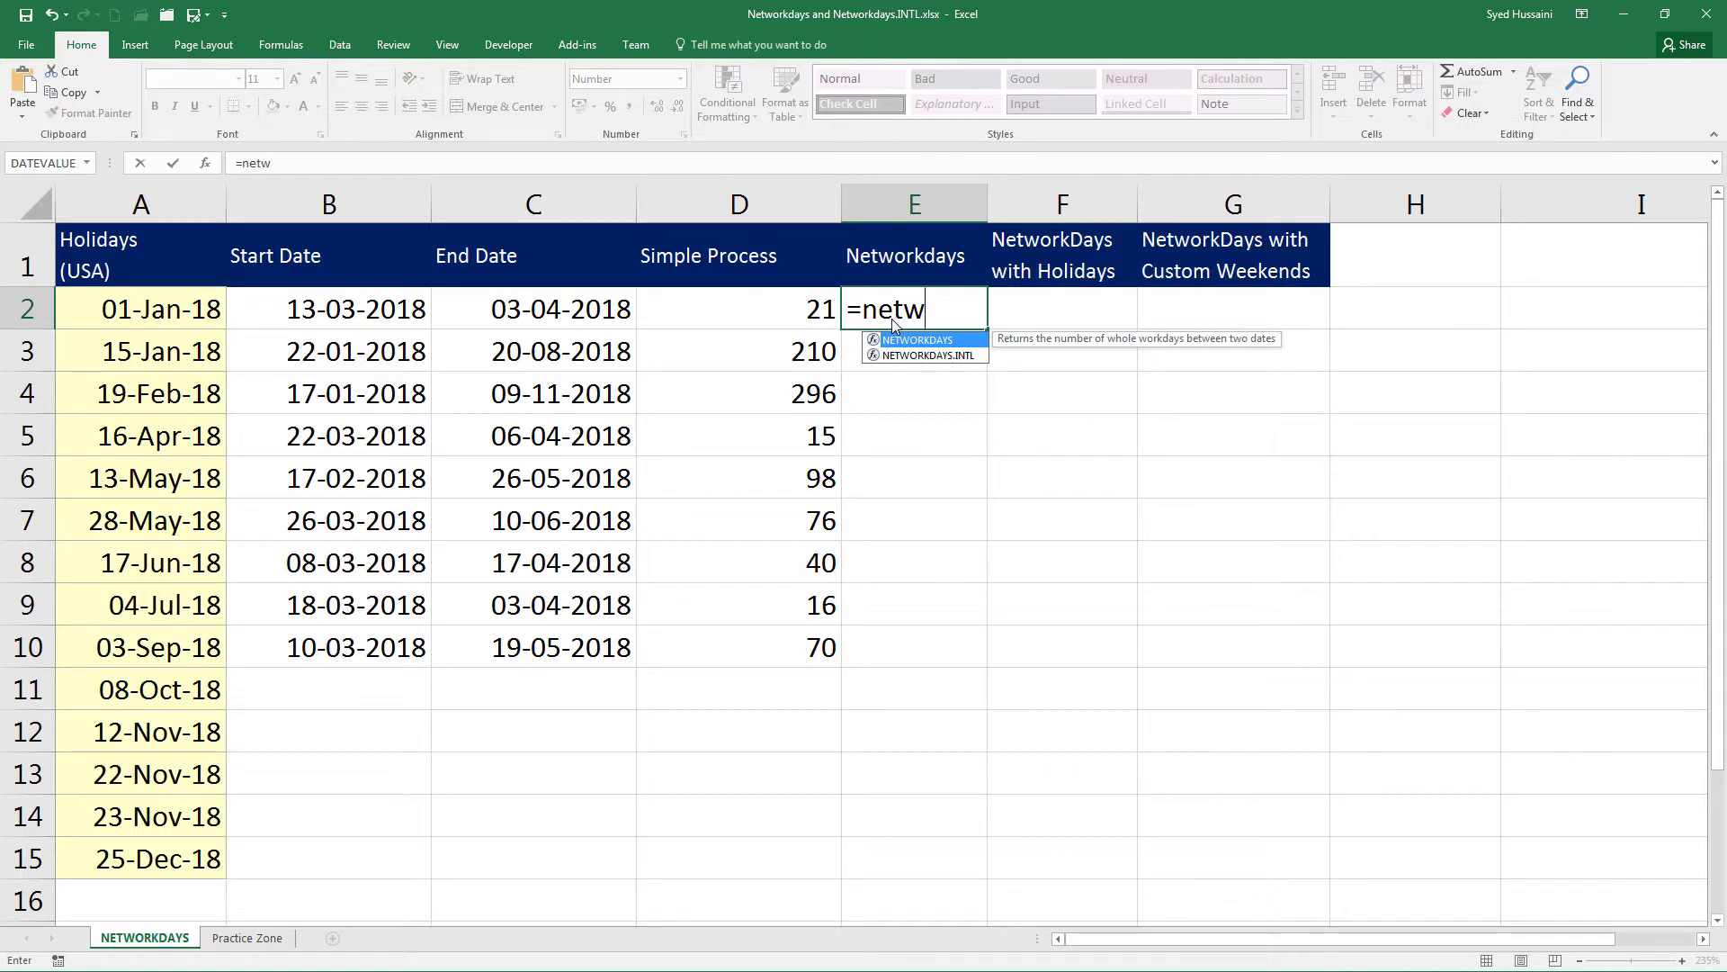
type("w")
key("Tab")
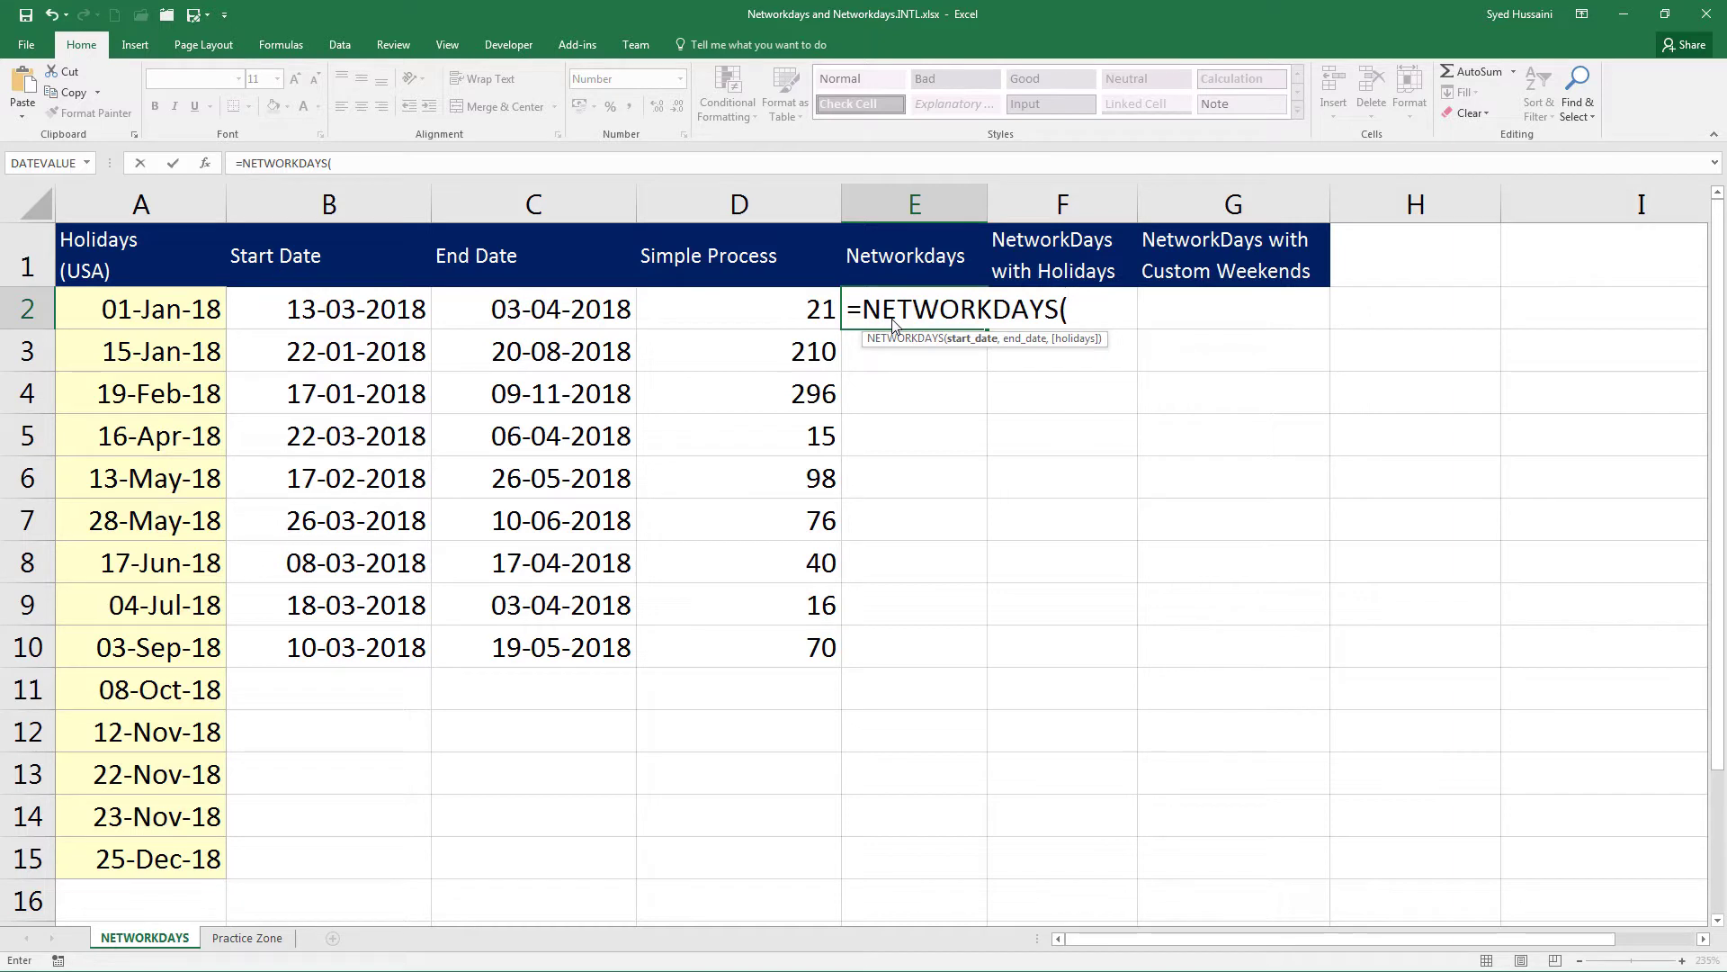
left_click(393, 319)
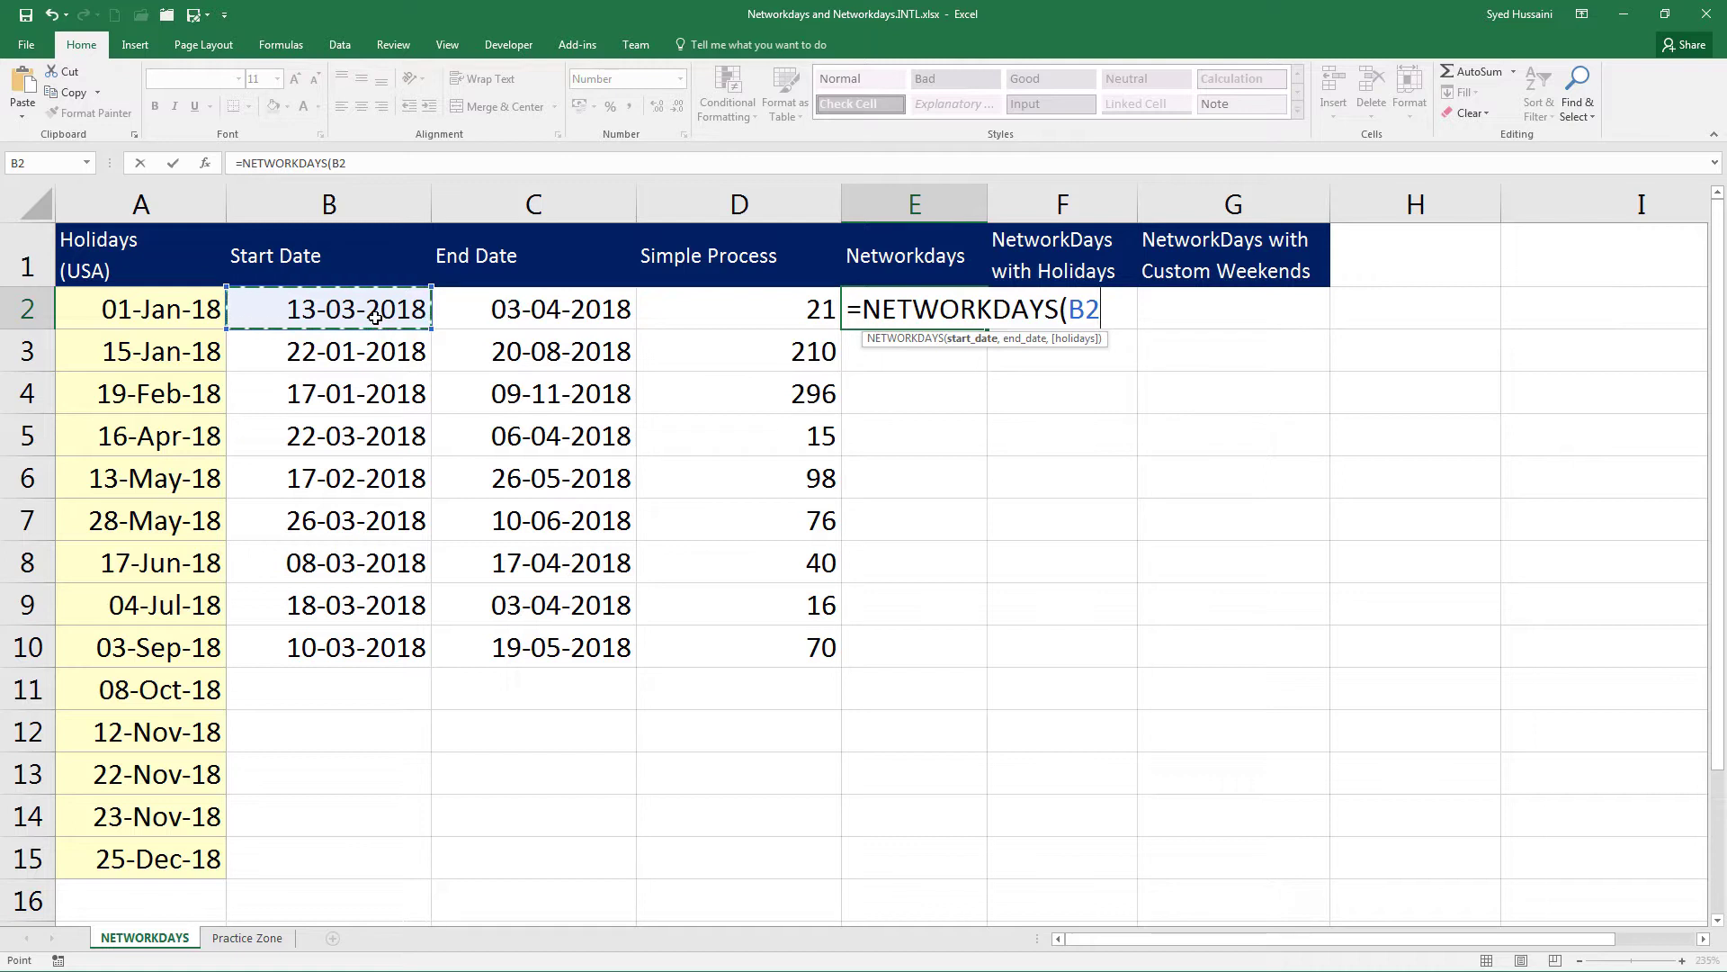
type(",")
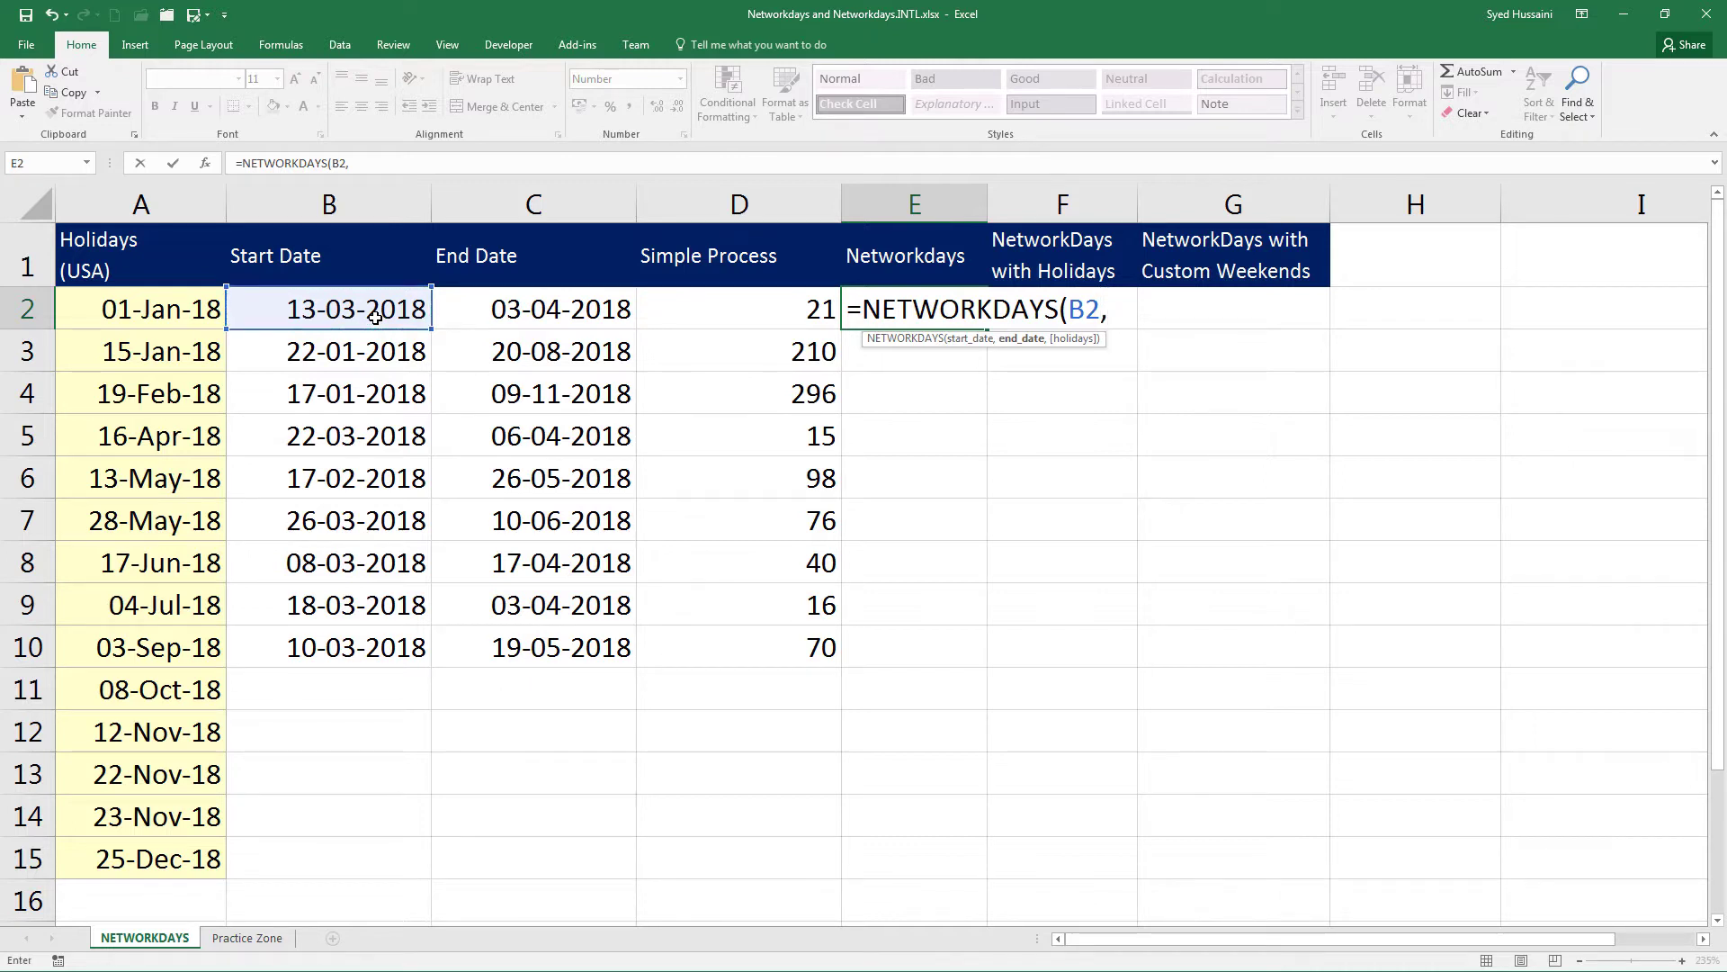
left_click(583, 319)
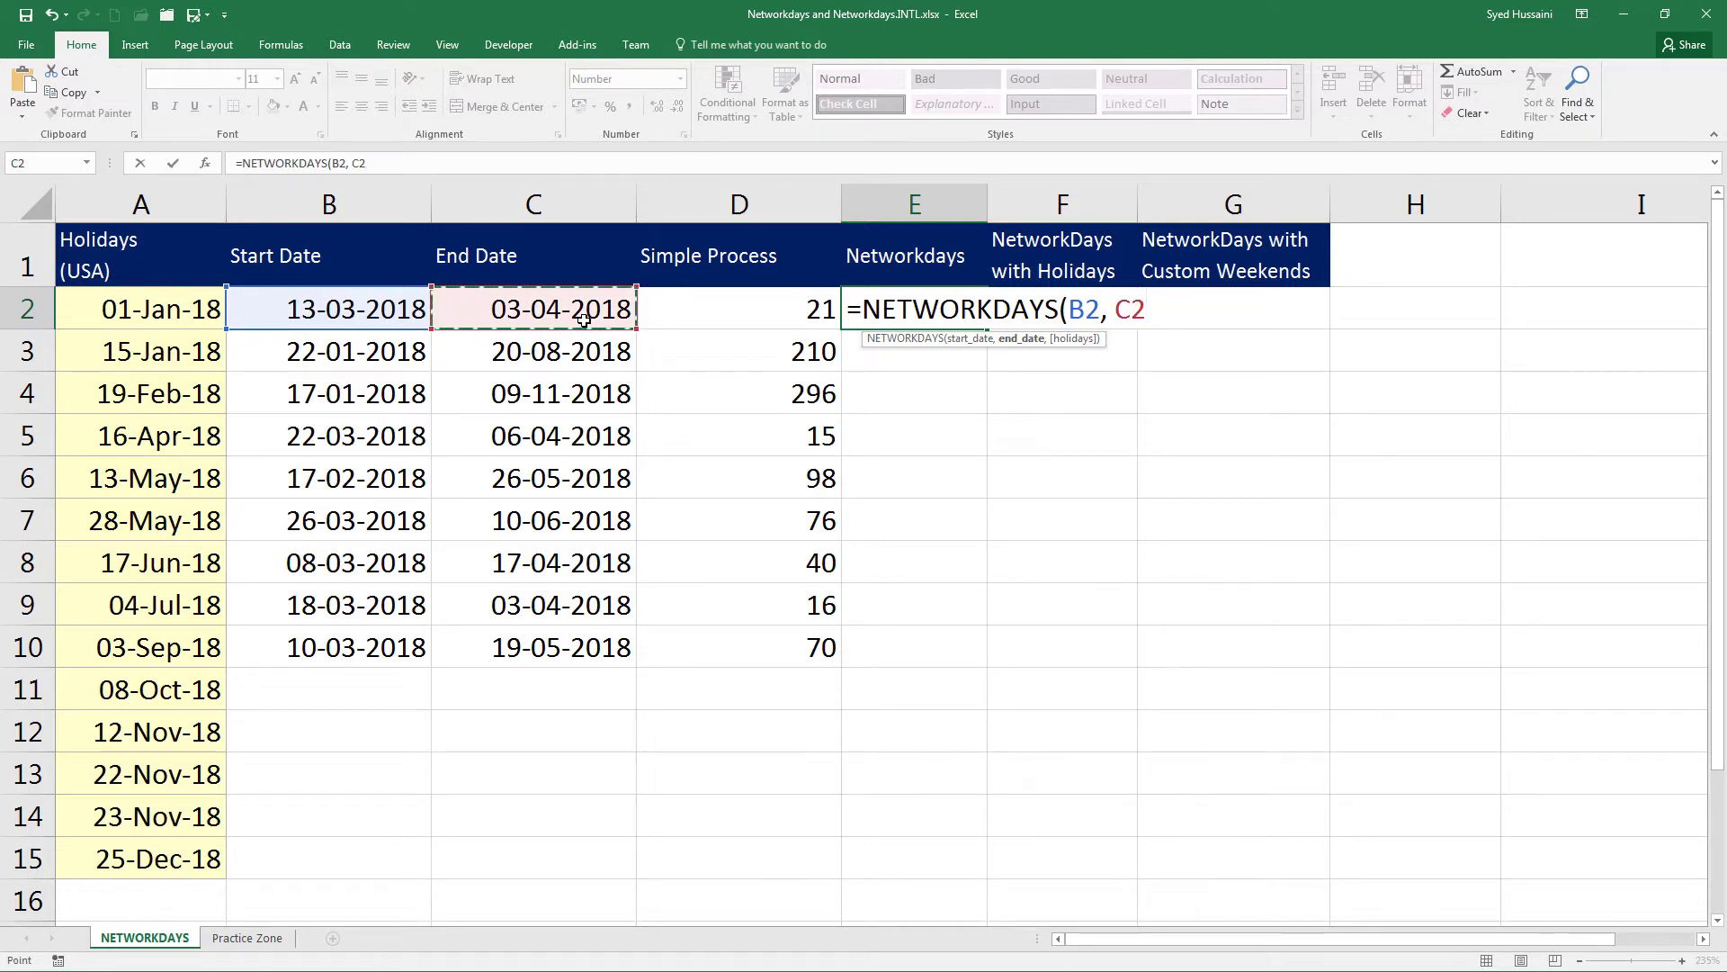
type(")")
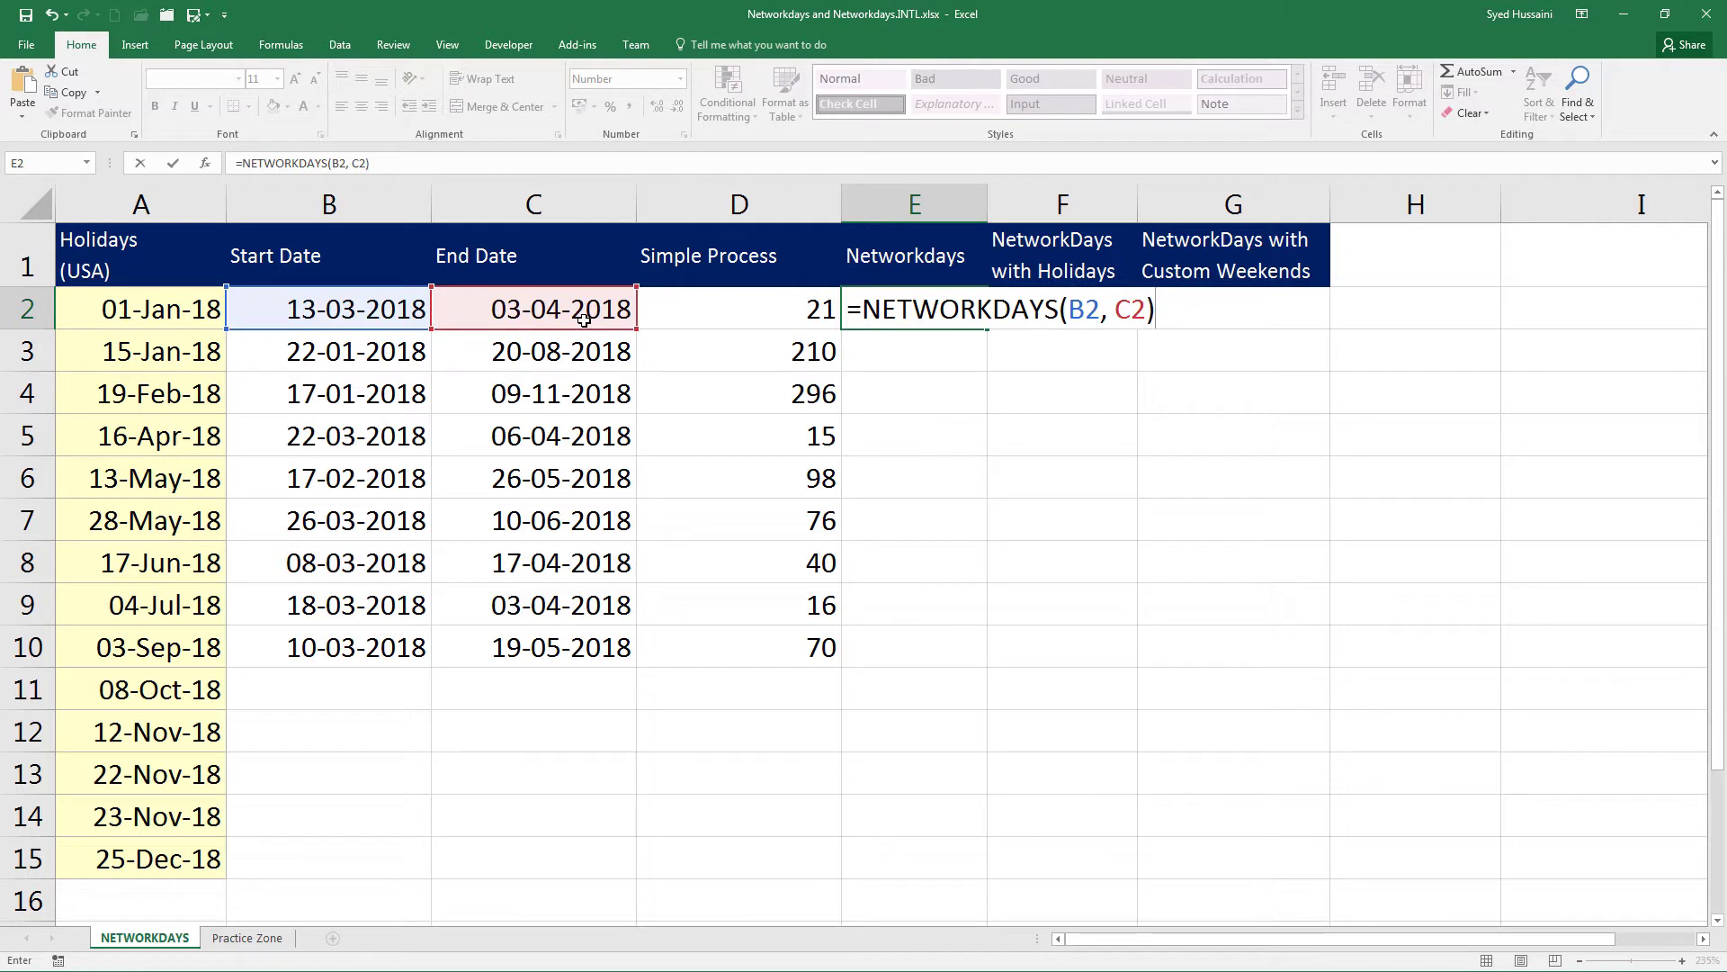
key("Return")
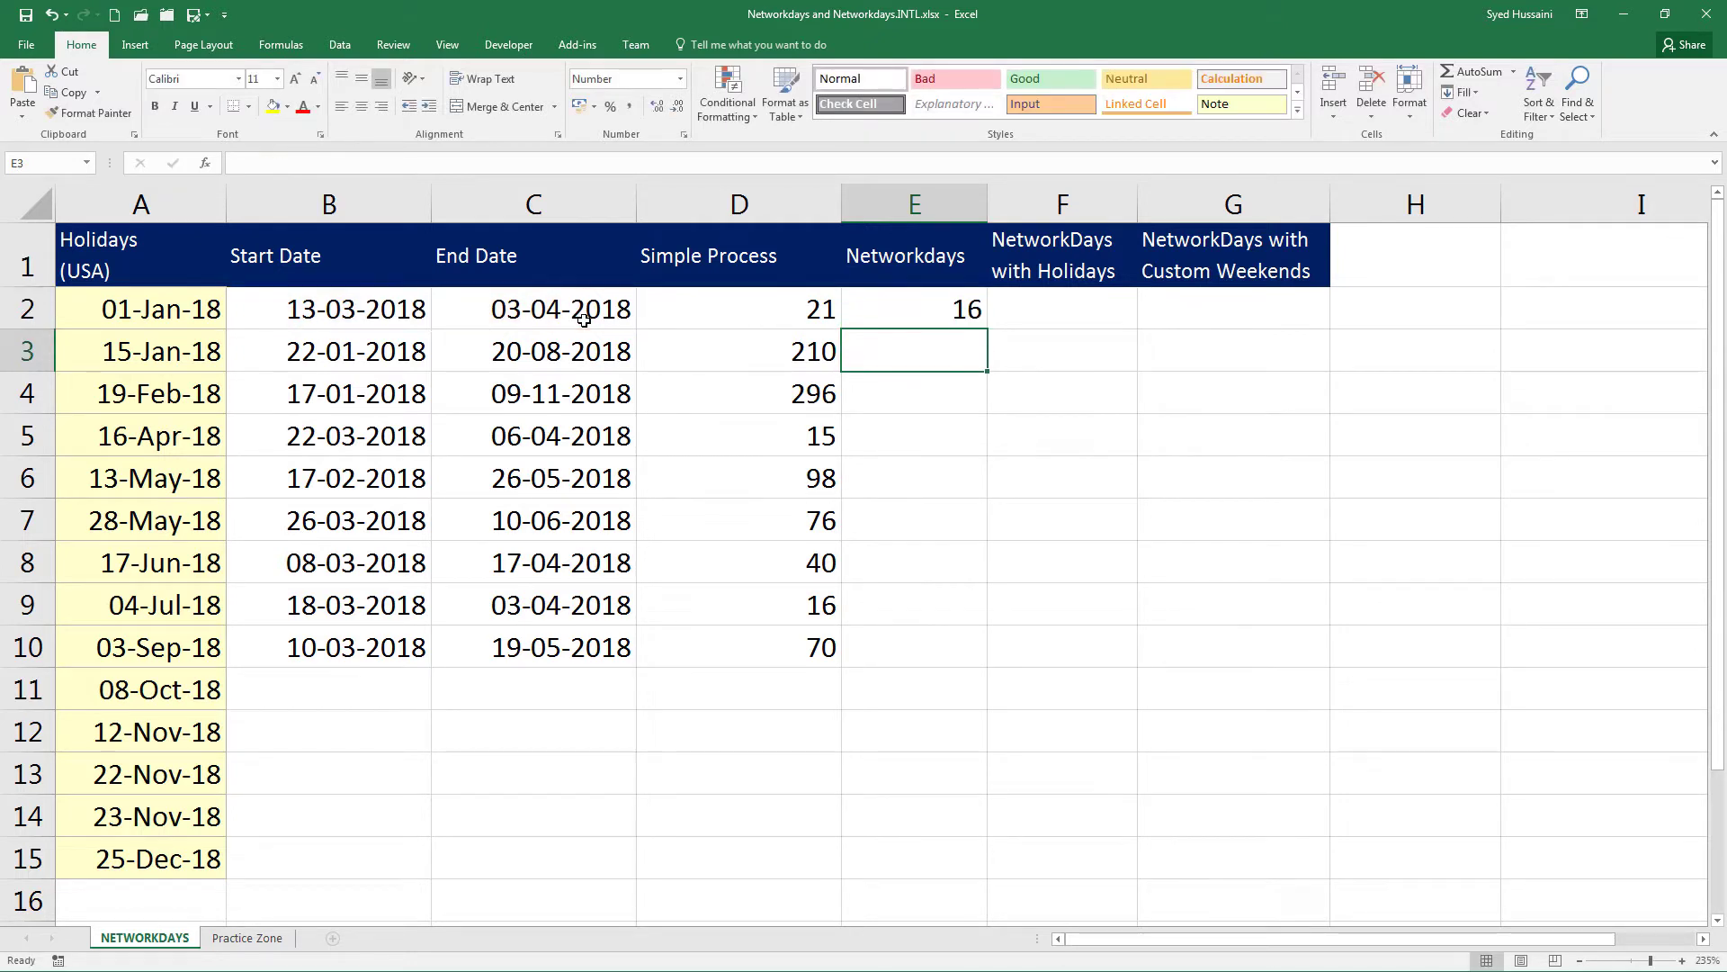
left_click(942, 297)
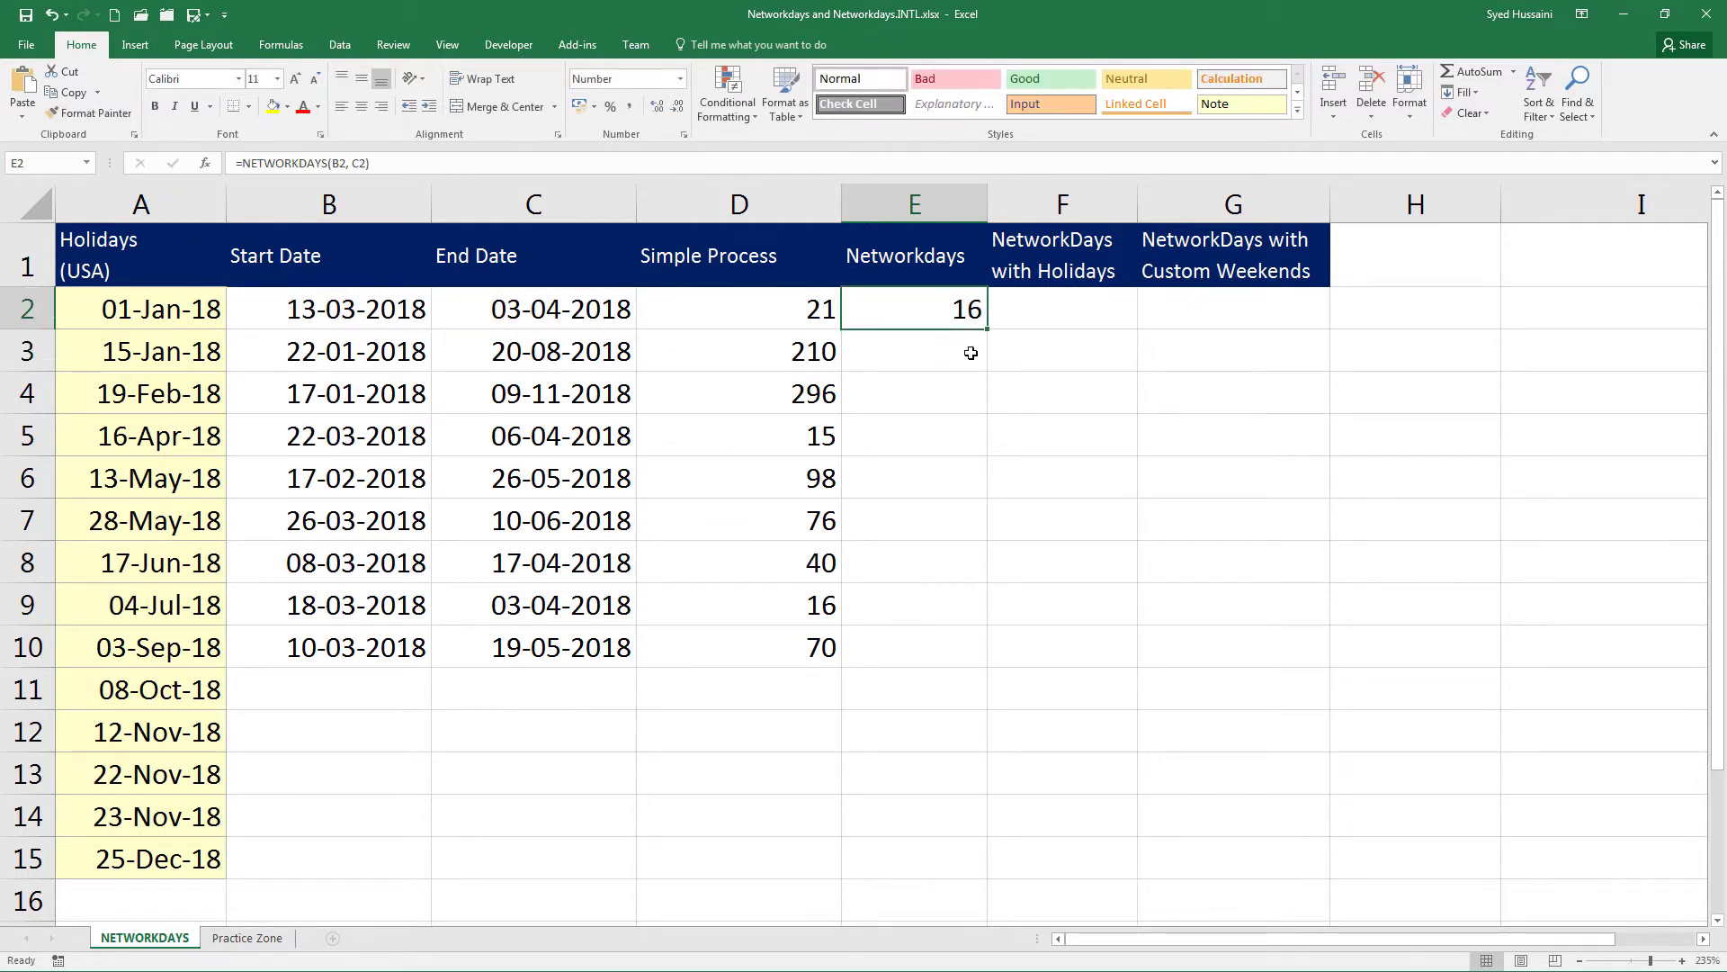
Step: Copy the E2 NETWORKDAYS formula down to E10, giving 151, 213, 12, 70, 55, 29, 12 and 50
left_click(351, 312)
left_click(499, 309)
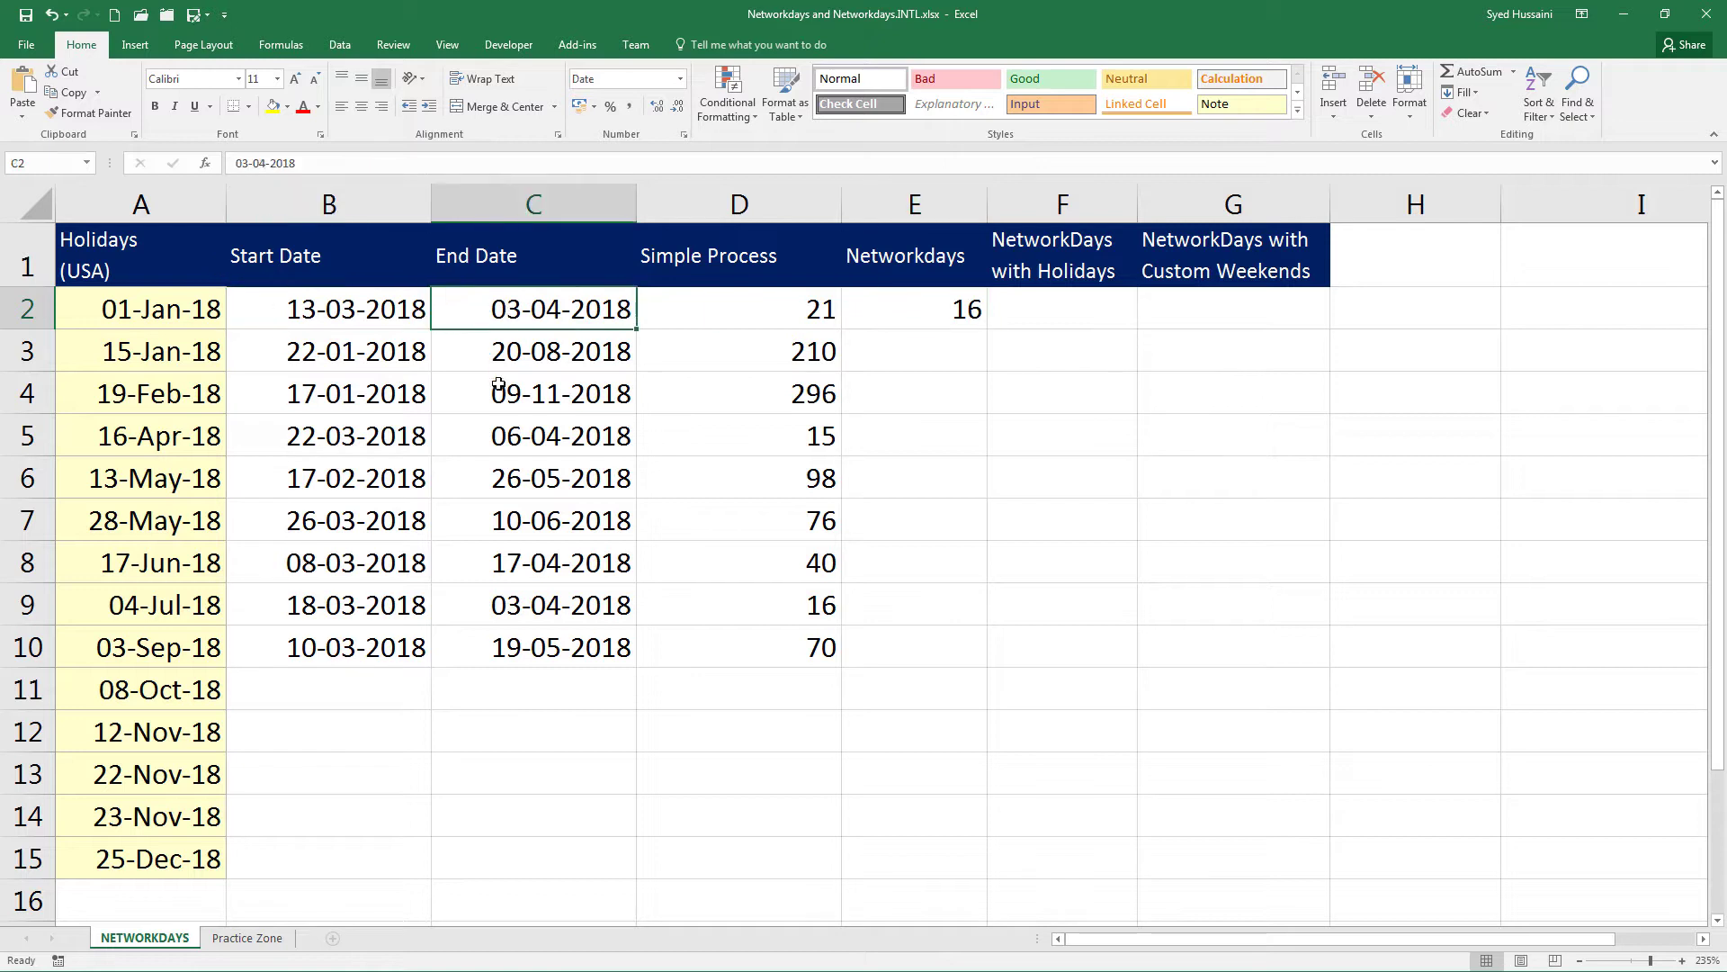
left_click(977, 317)
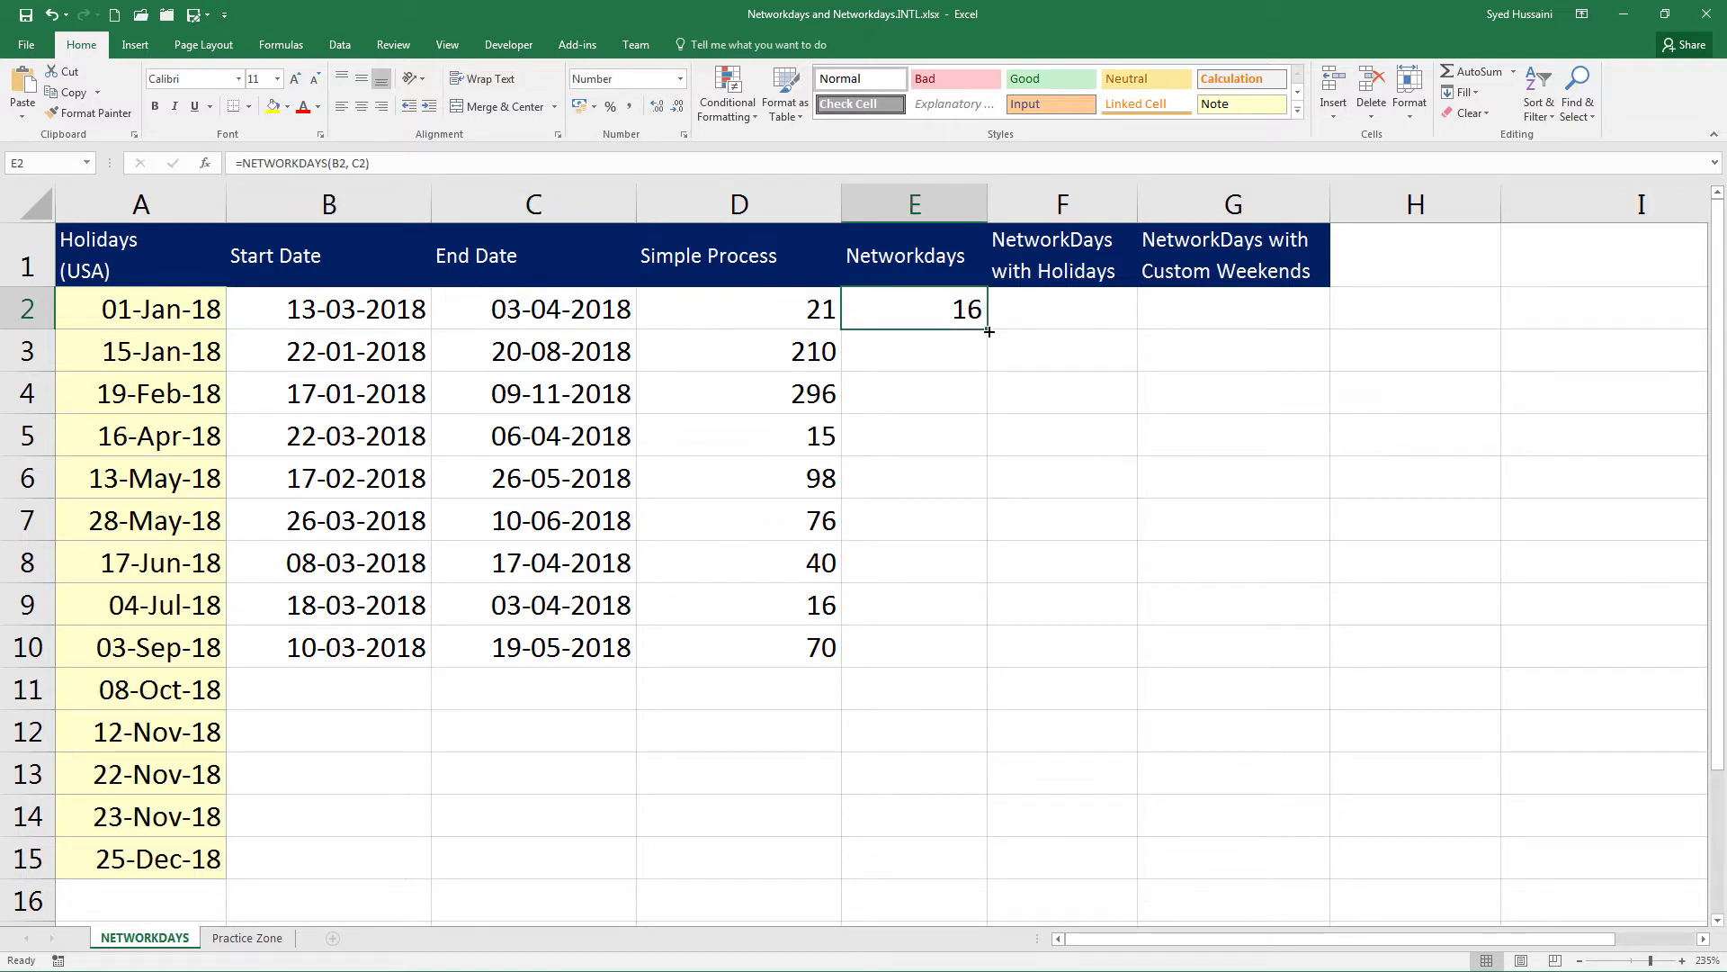
left_click_drag(989, 331, 967, 658)
Step: Compare the simple date difference in D2 with the NETWORKDAYS result in E2
left_click(797, 316)
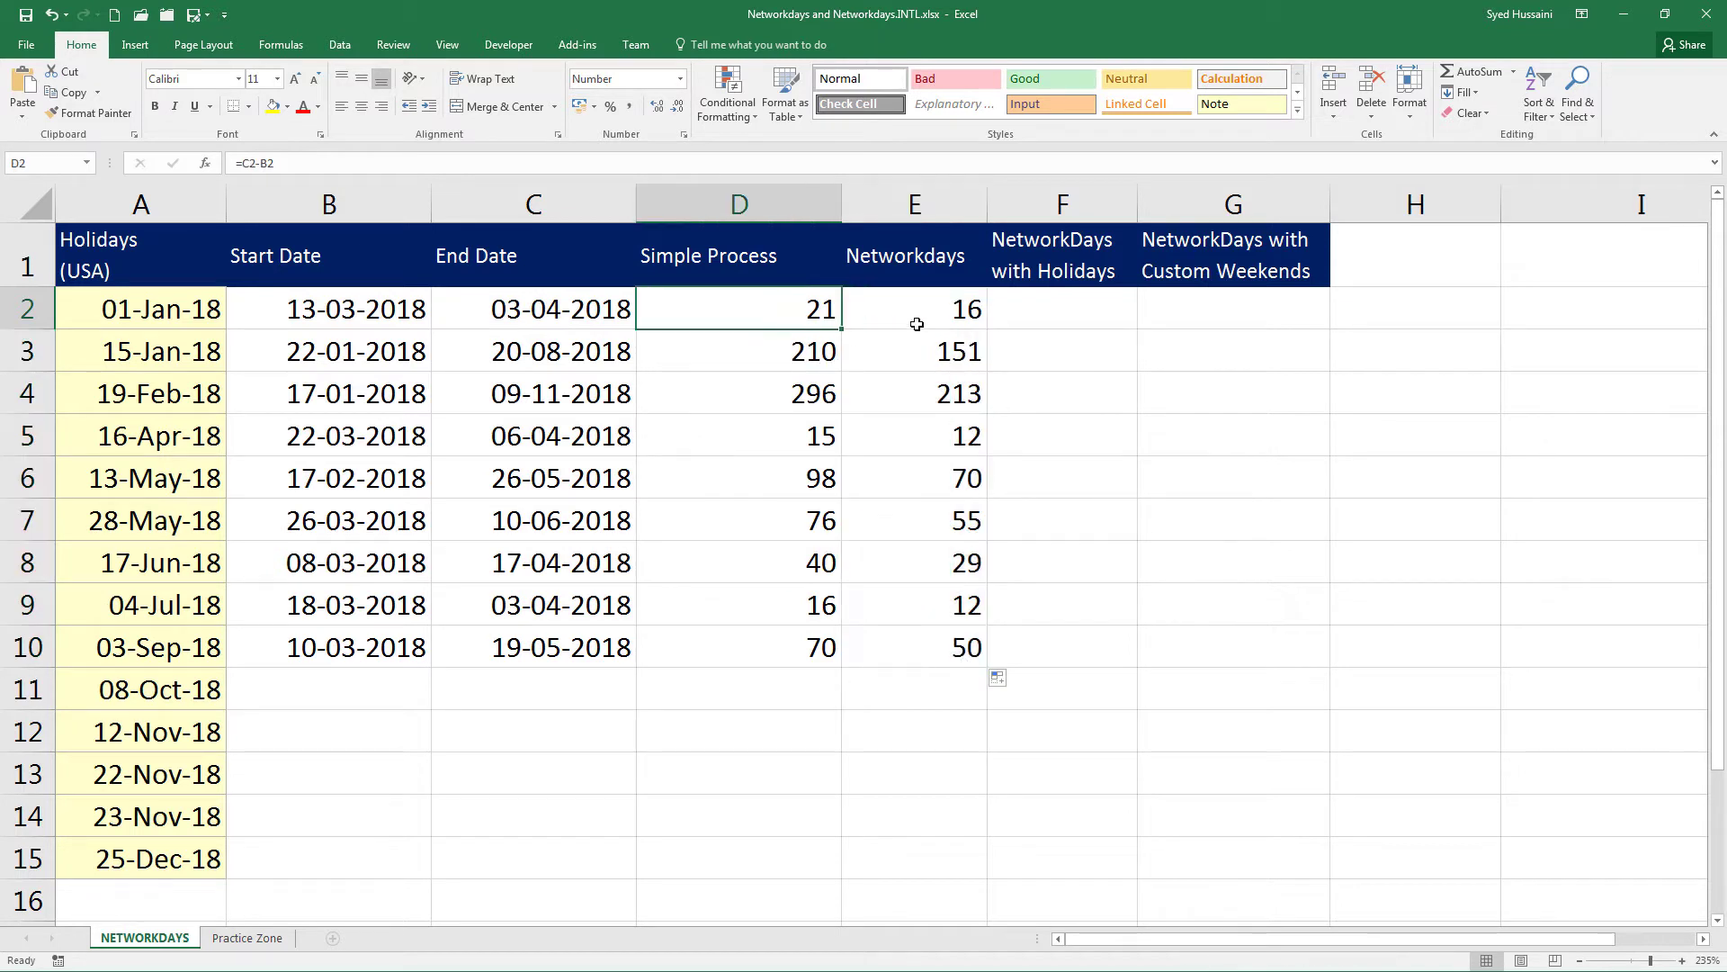
left_click(917, 324)
left_click(792, 315)
left_click(875, 313)
left_click(788, 313)
left_click(961, 319)
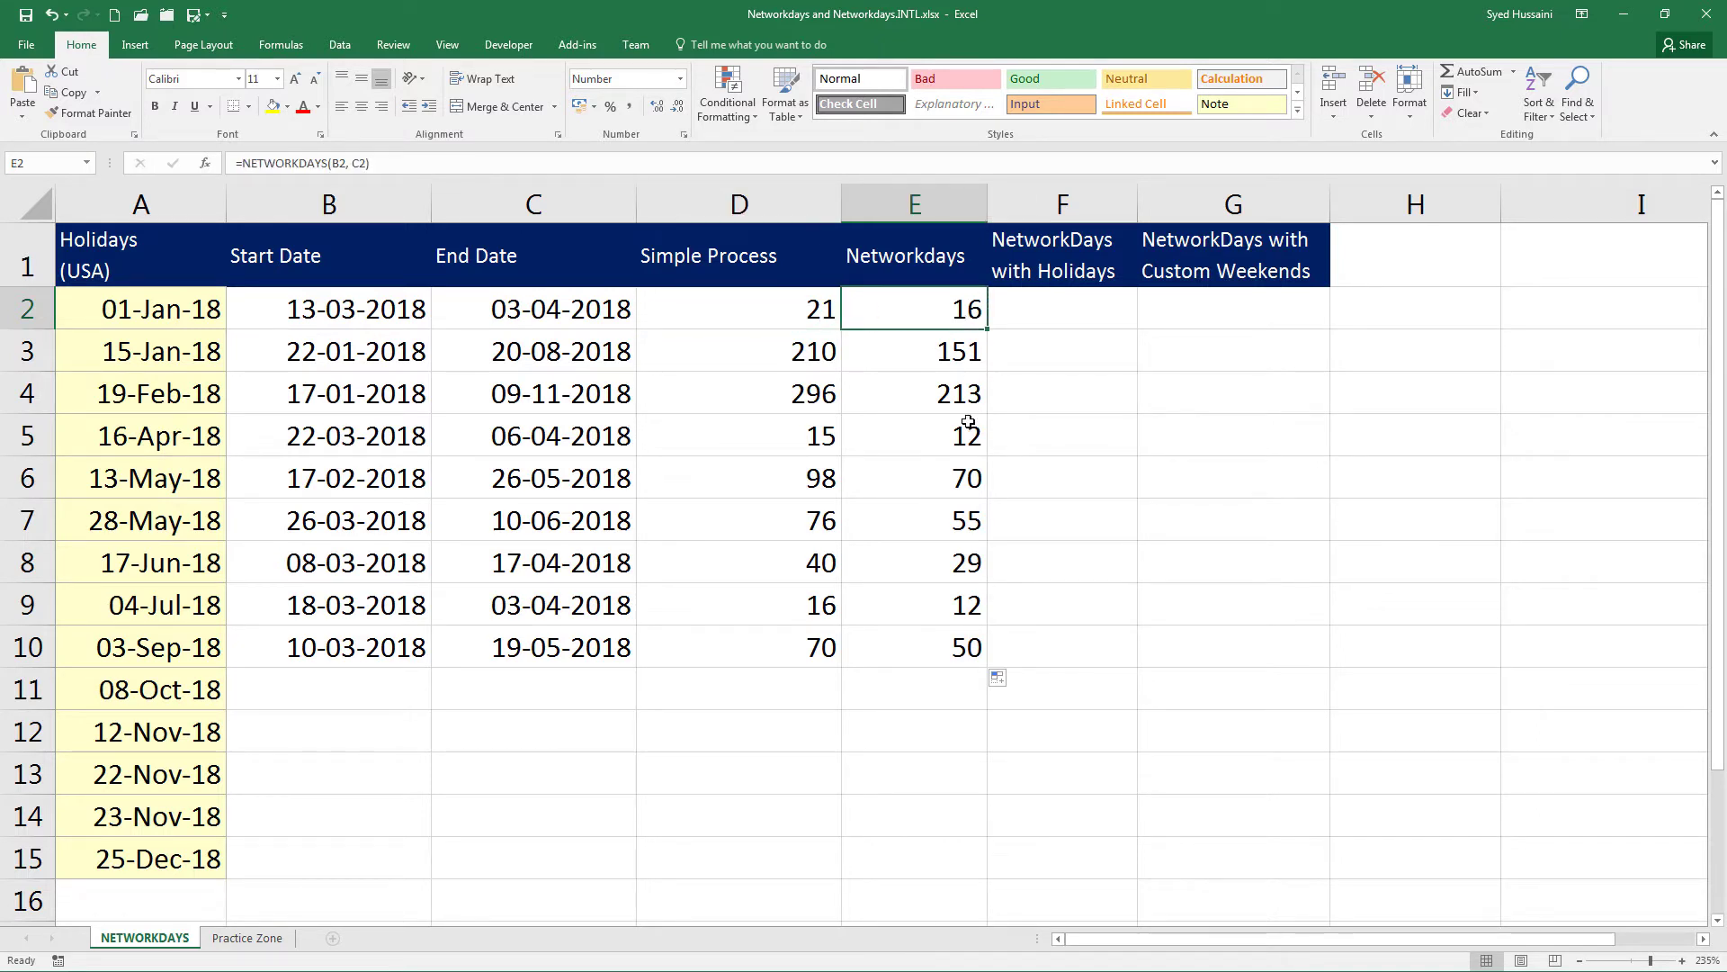
left_click(1057, 314)
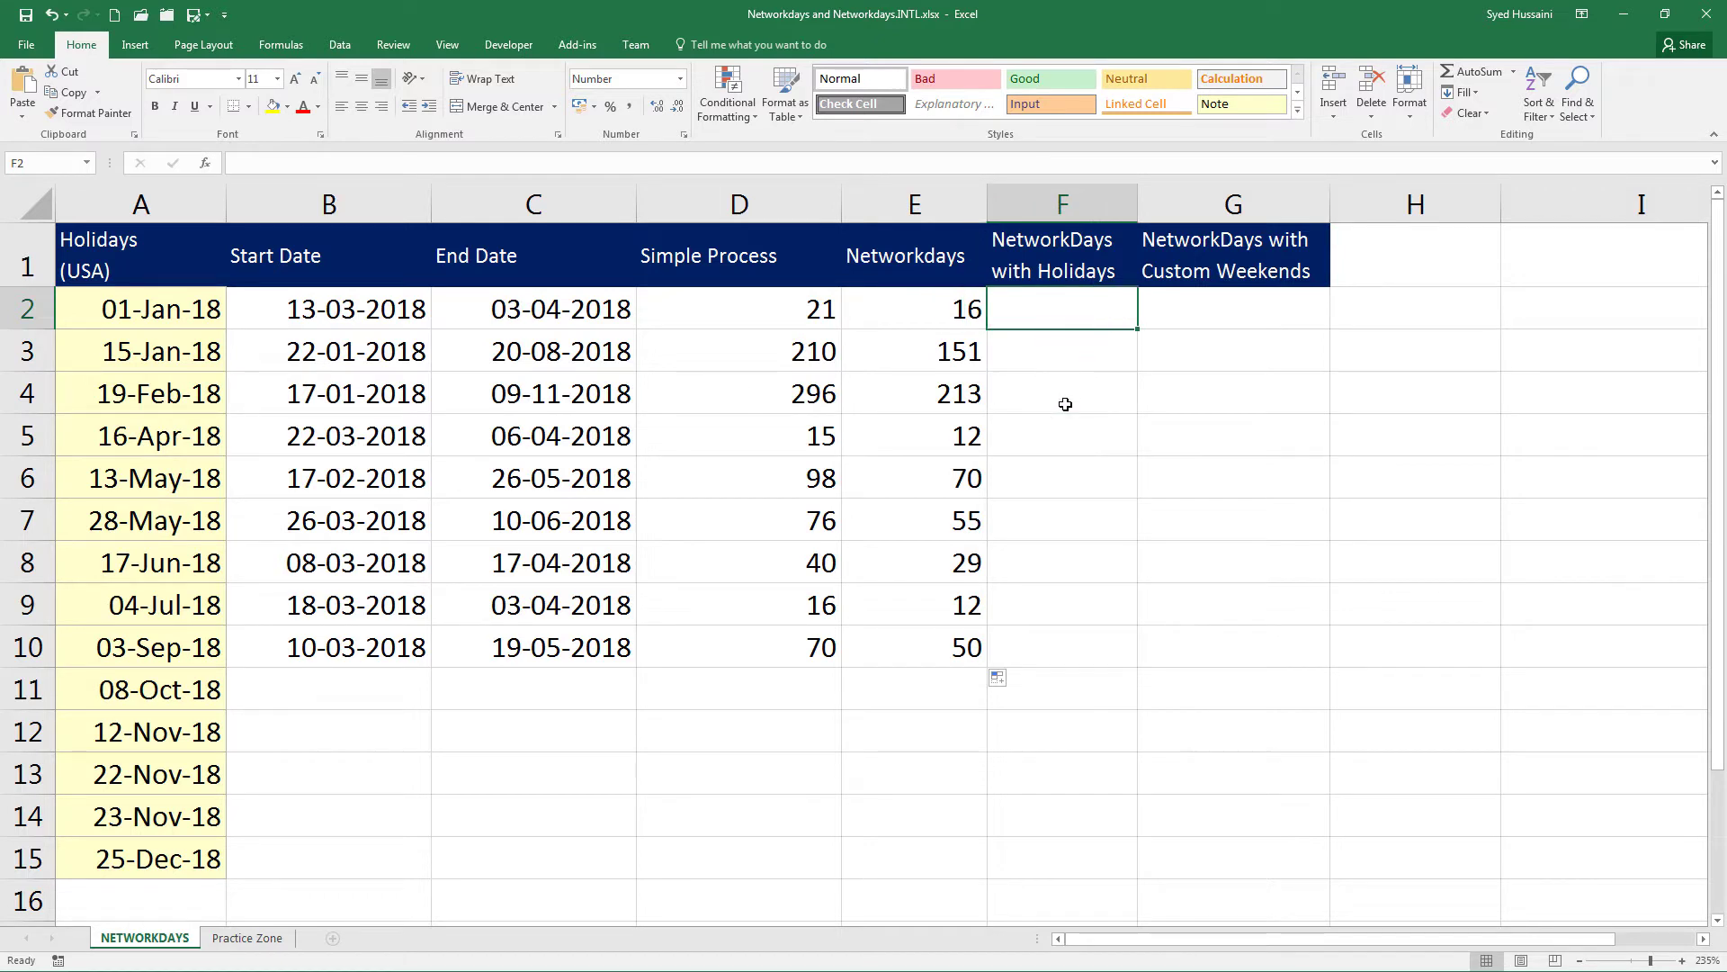
Step: Enter =NETWORKDAYS(B2, C2, A2:A15) in F2 to exclude the holidays, returning 16
type("=")
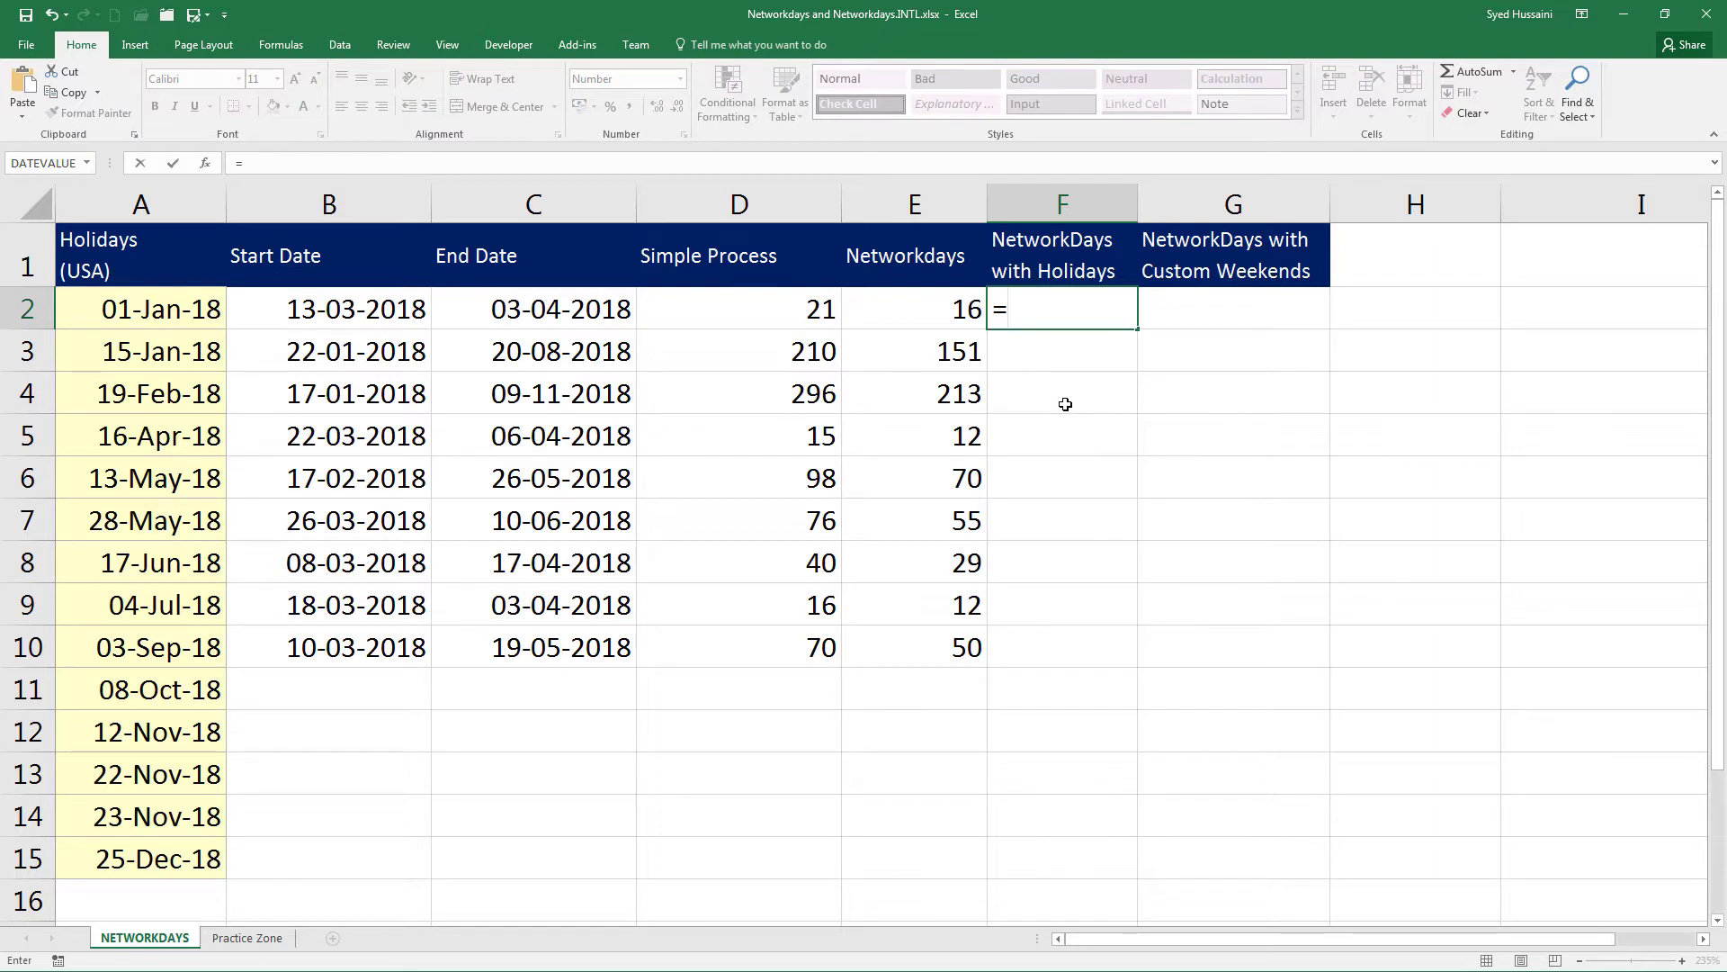
type("netw")
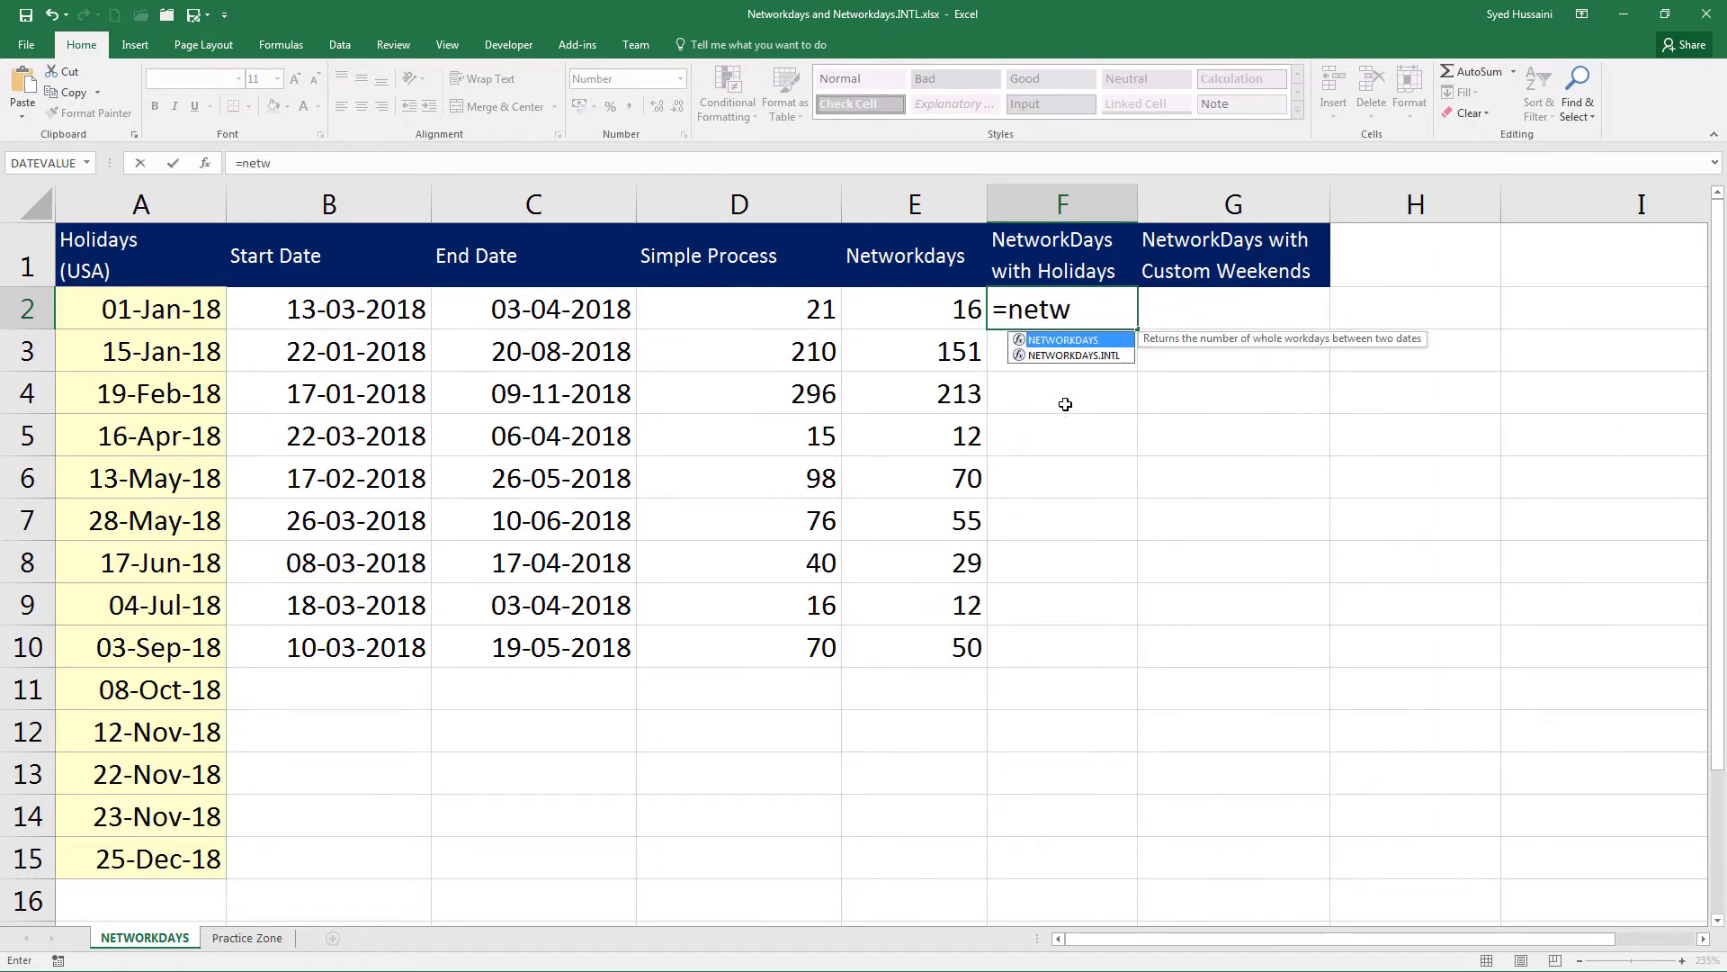
key("Tab")
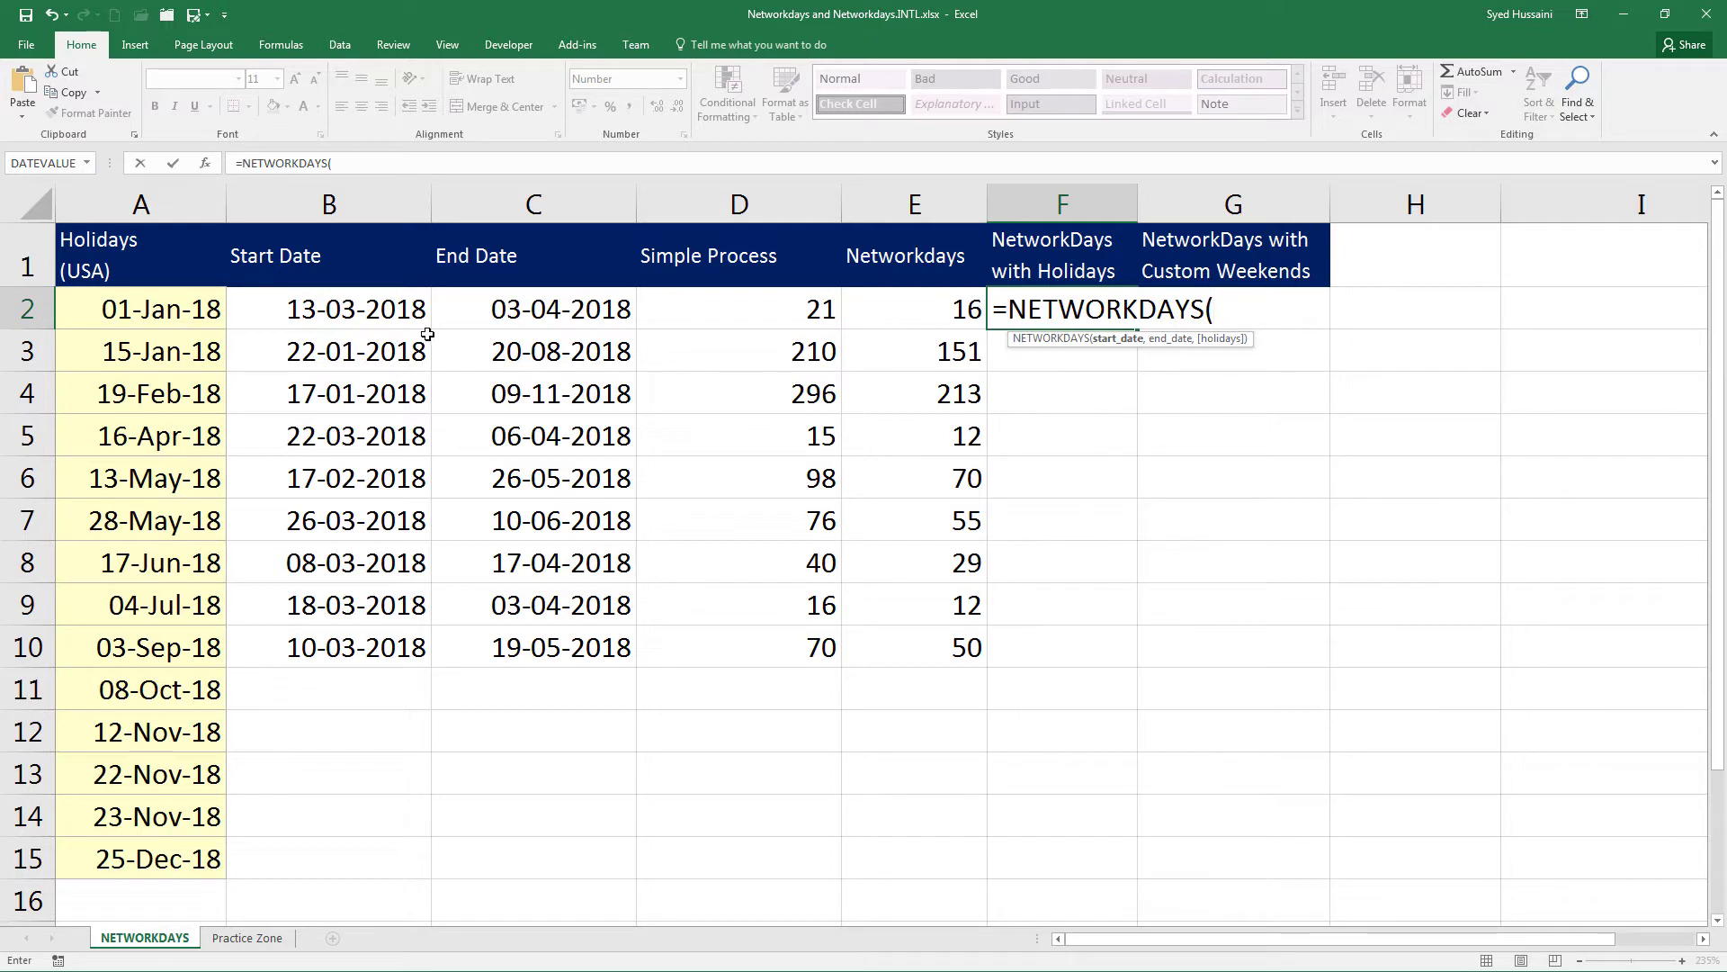
left_click(339, 304)
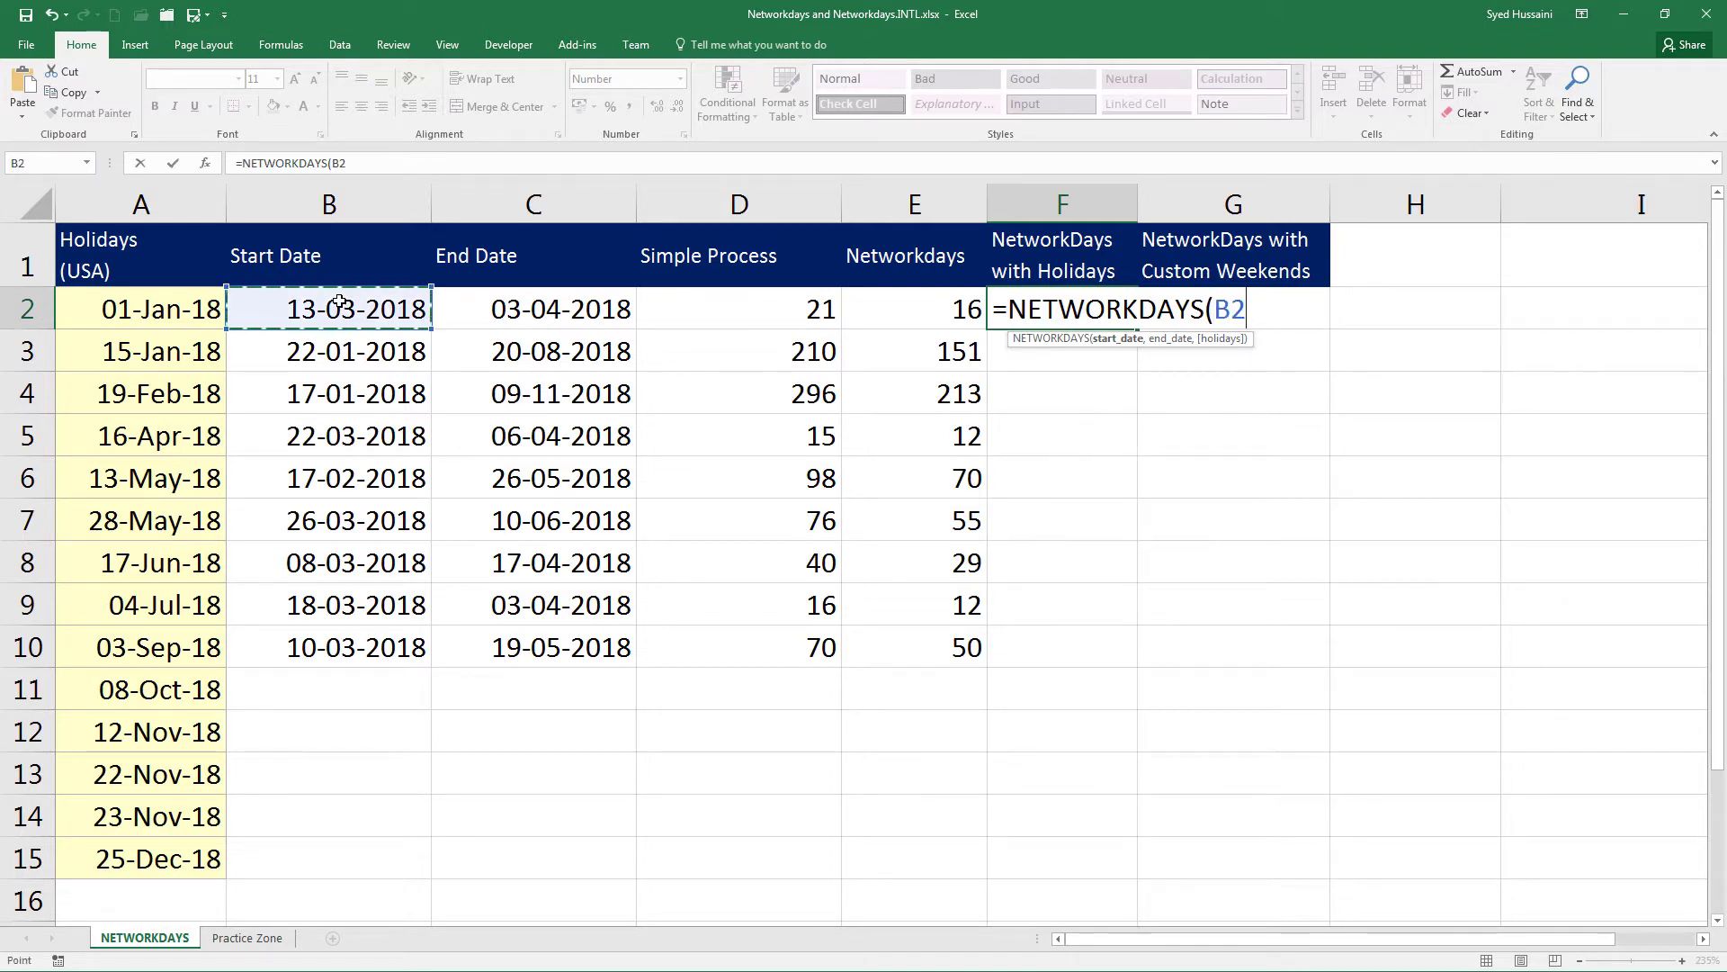
type(",")
left_click(501, 304)
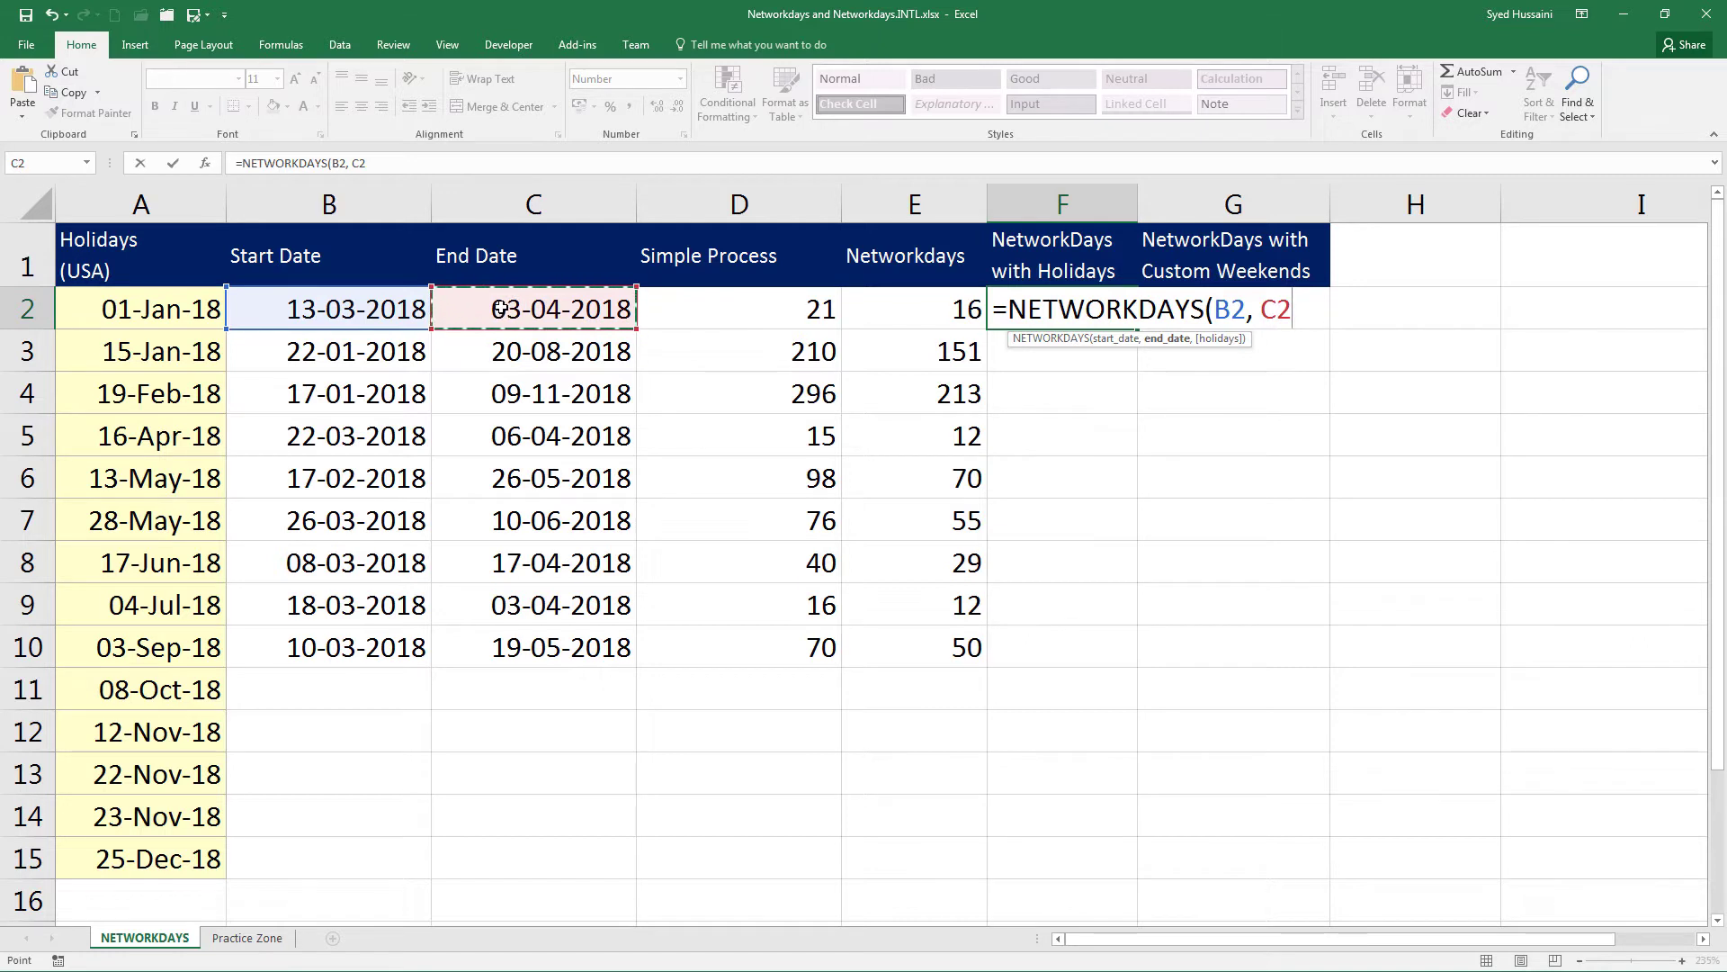
type(",")
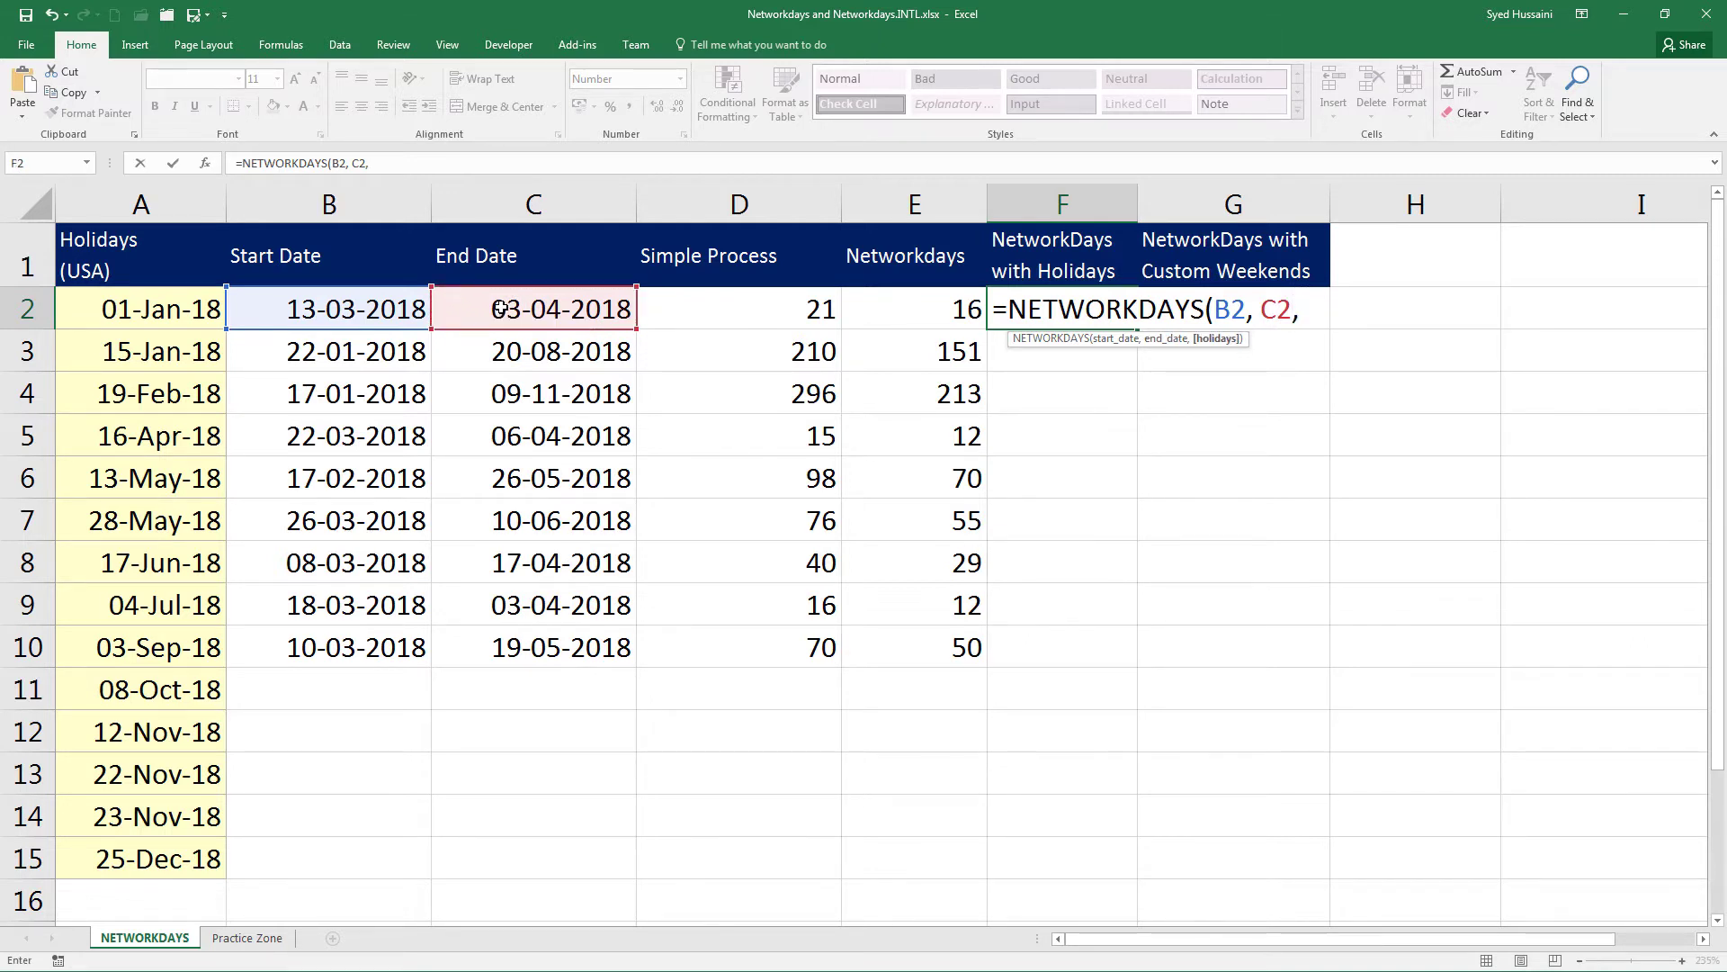
left_click_drag(180, 301, 163, 847)
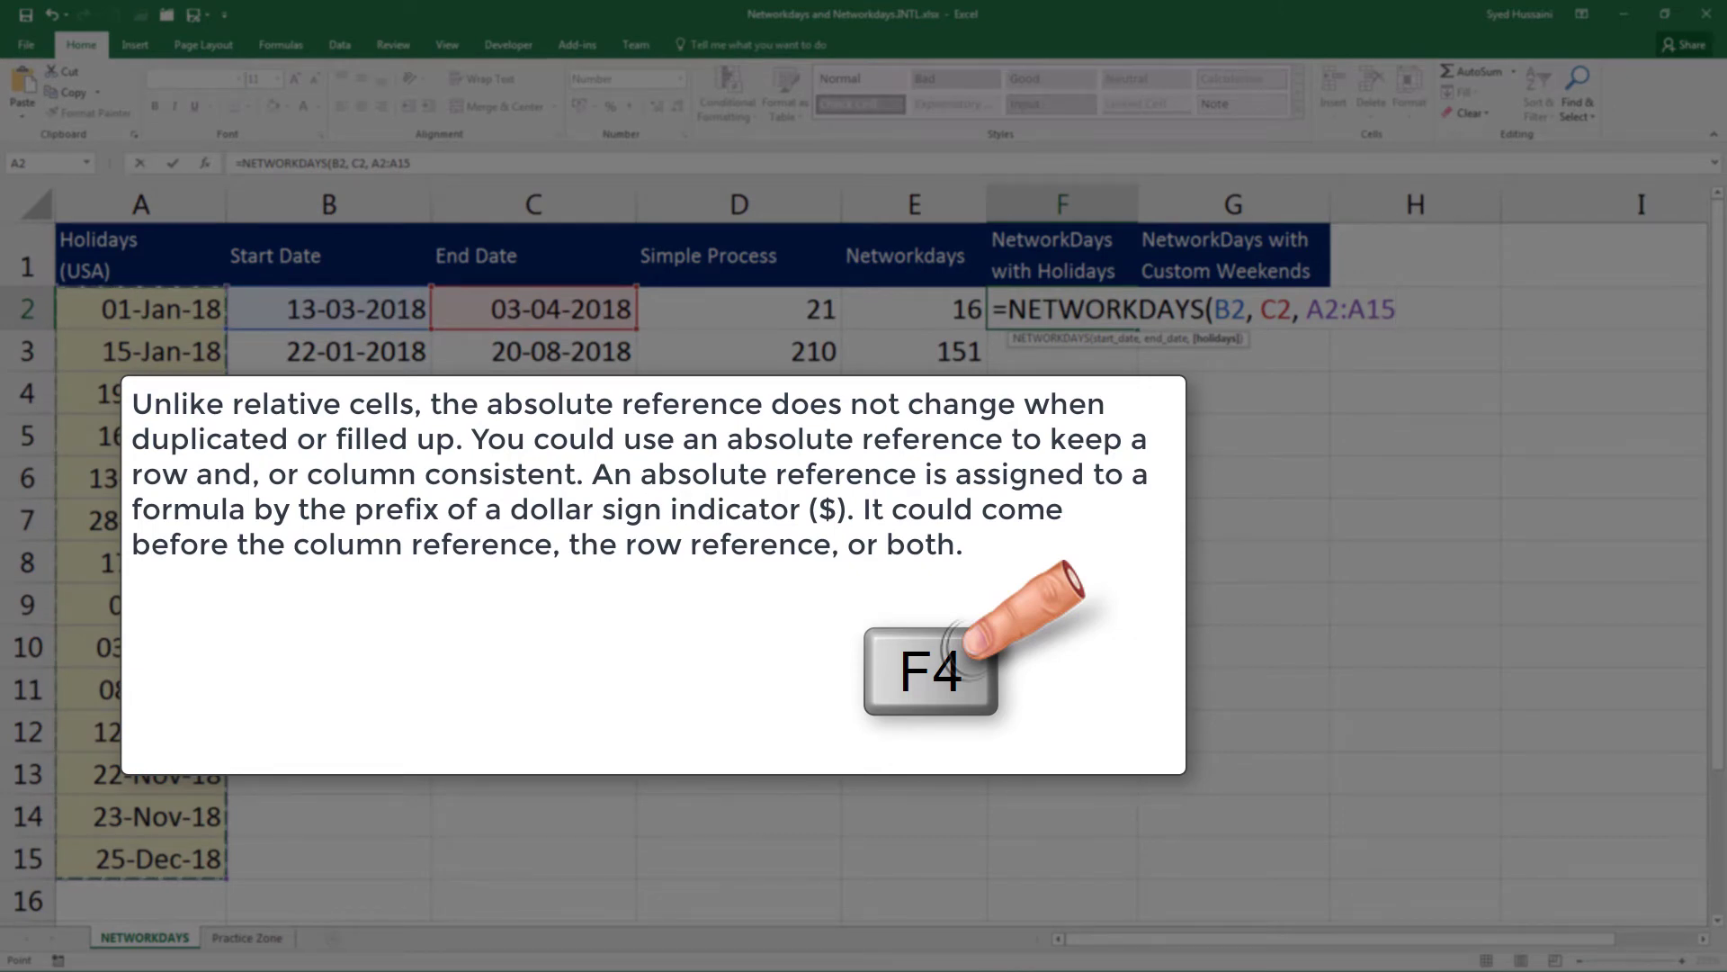
key("Return")
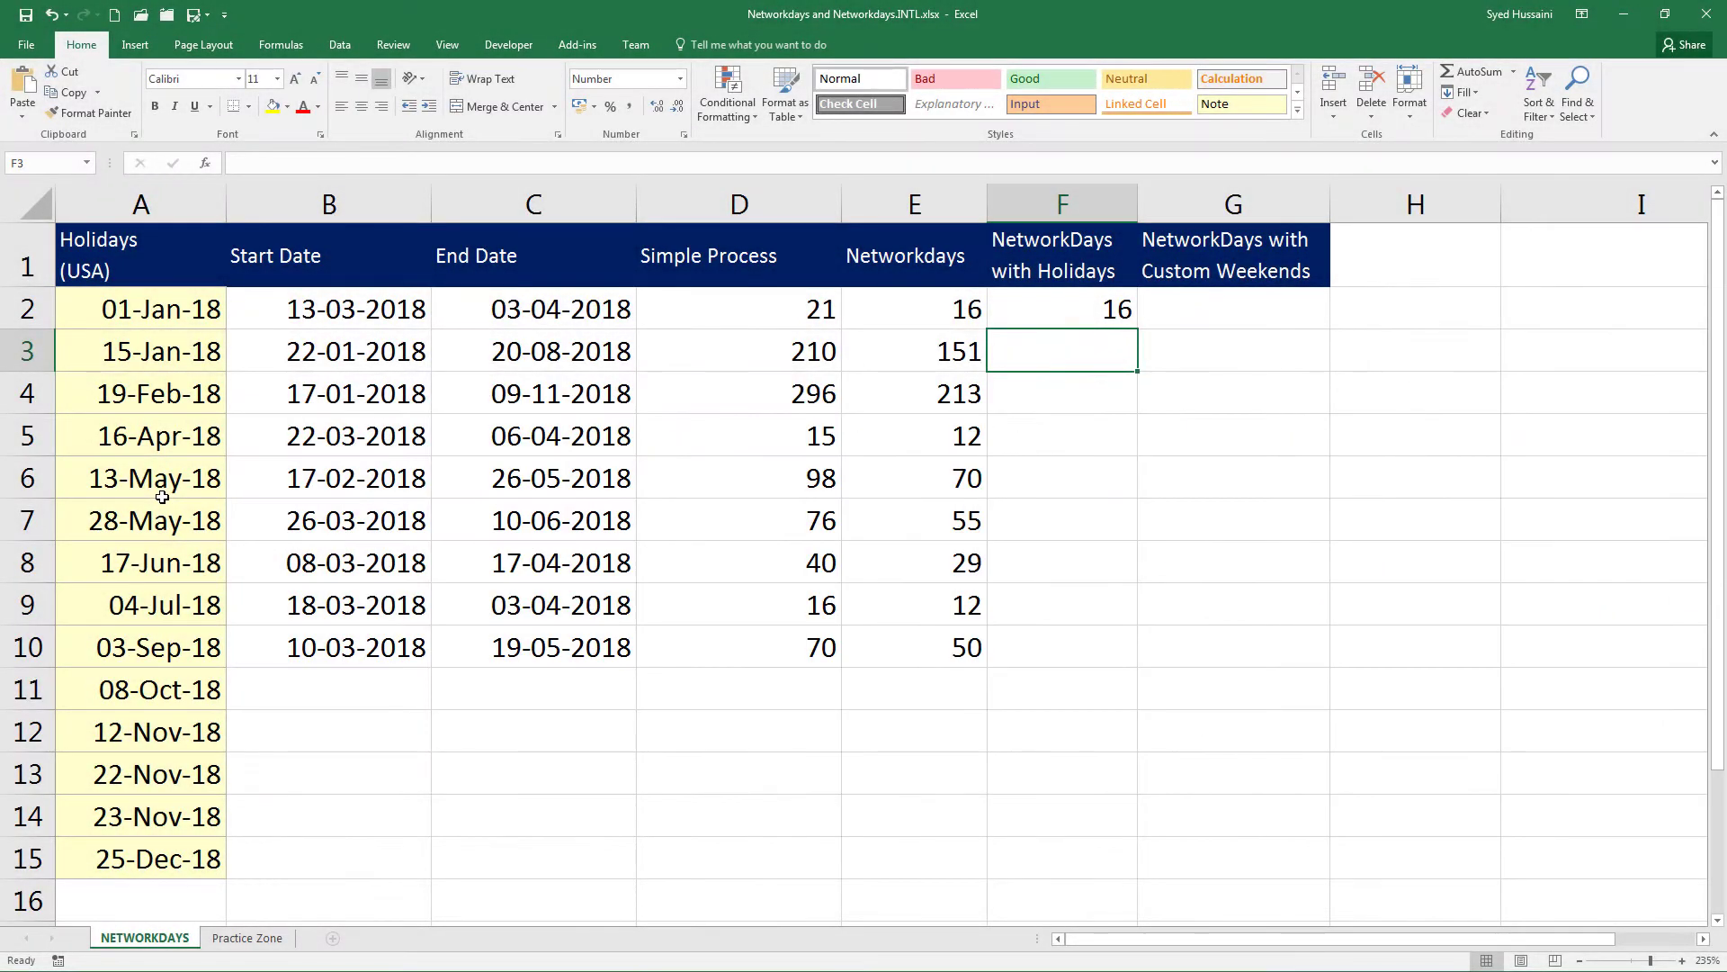
Step: Copy the F2 holiday-aware formula down to F10, giving 147, 207, 12, 68, 53, 28, 12 and 49
left_click(1117, 307)
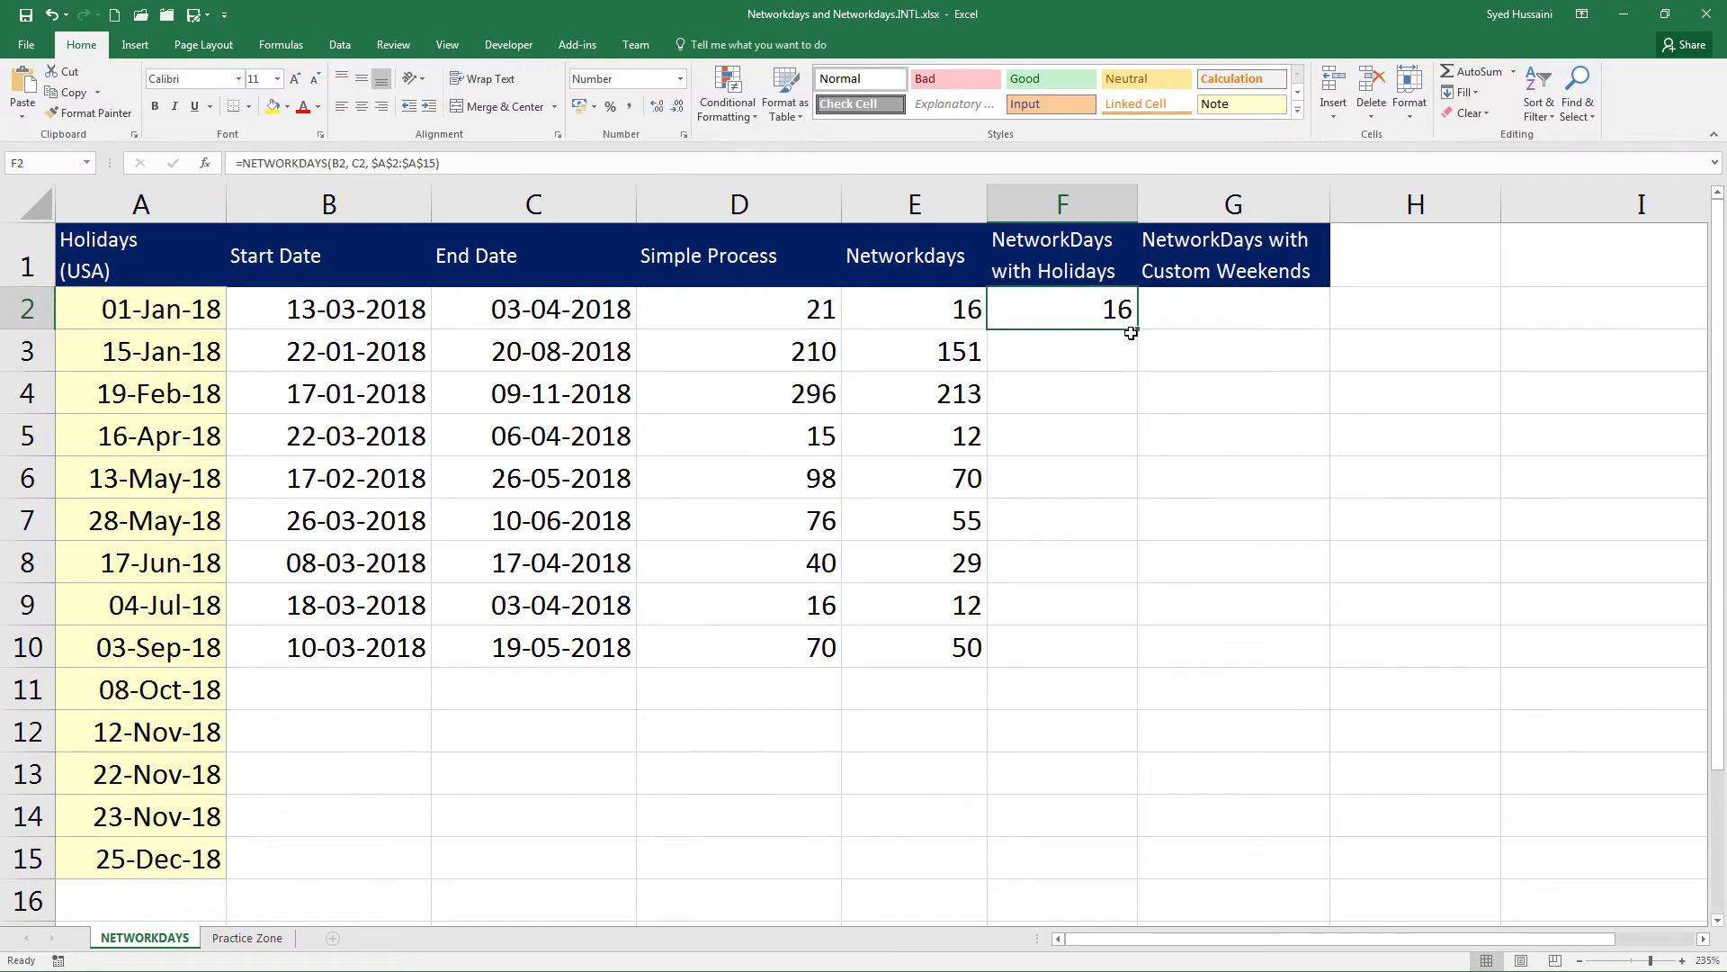
left_click(1144, 350)
left_click(1115, 315)
left_click_drag(1135, 331, 1134, 661)
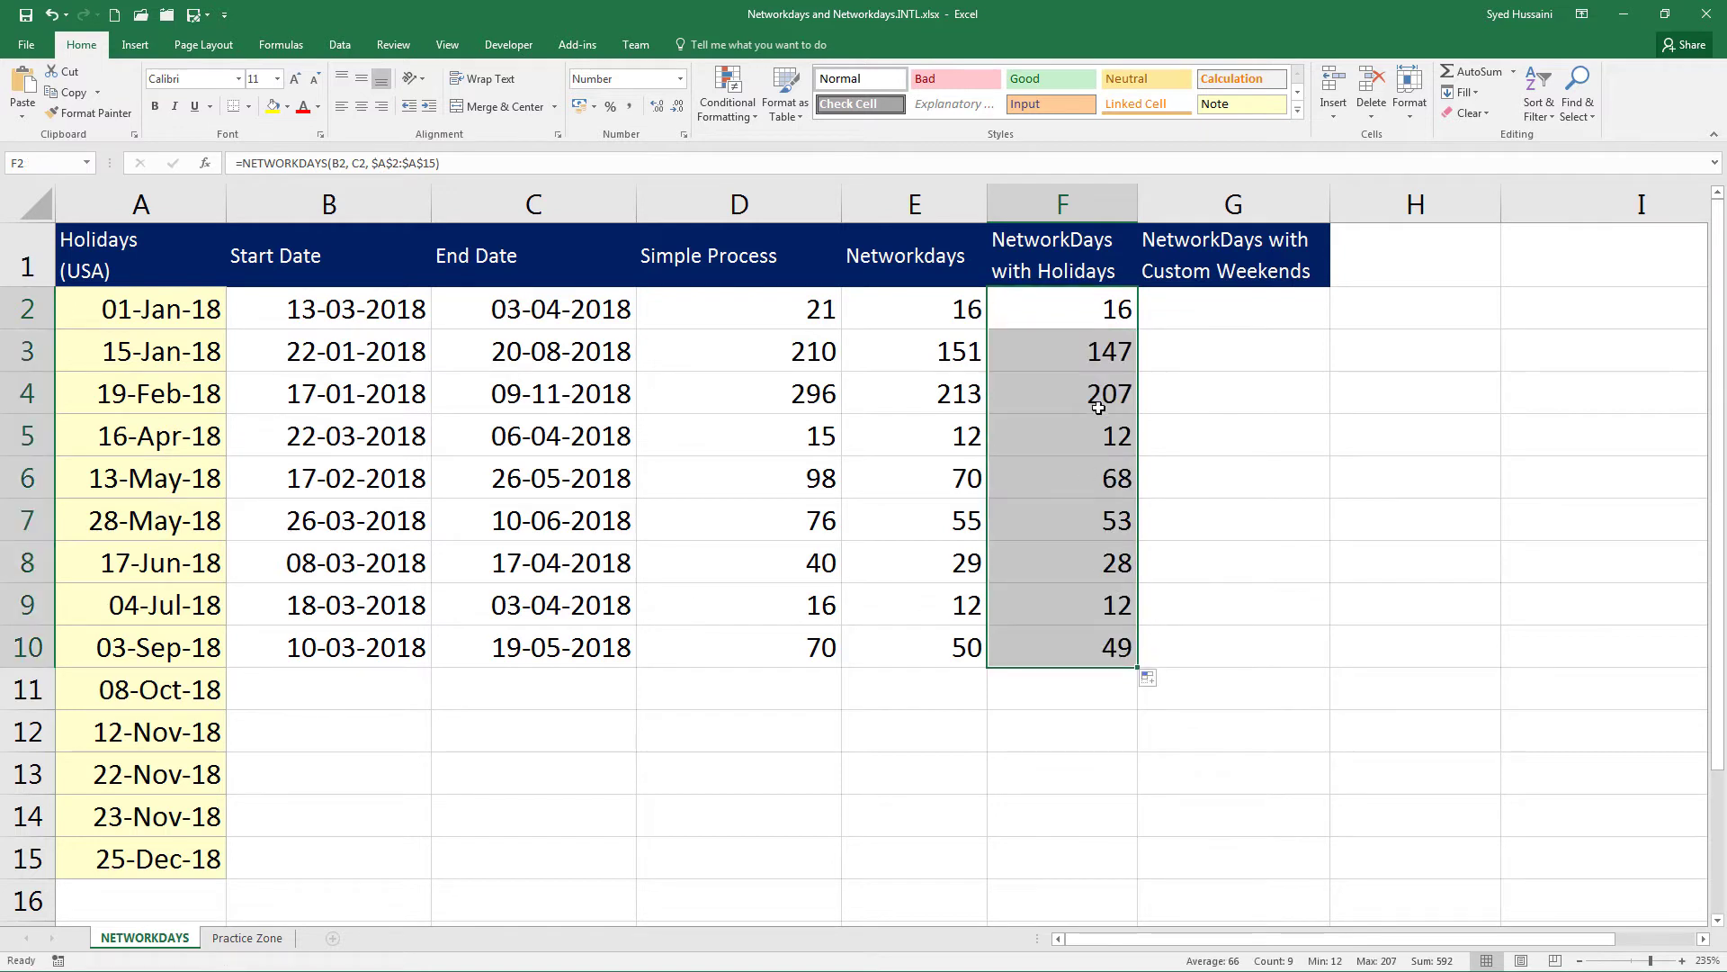
Step: Select rows 3, 4, 5 and 7–10 across columns E and F to compare both counts
left_click(1093, 362)
left_click_drag(922, 354, 1070, 360)
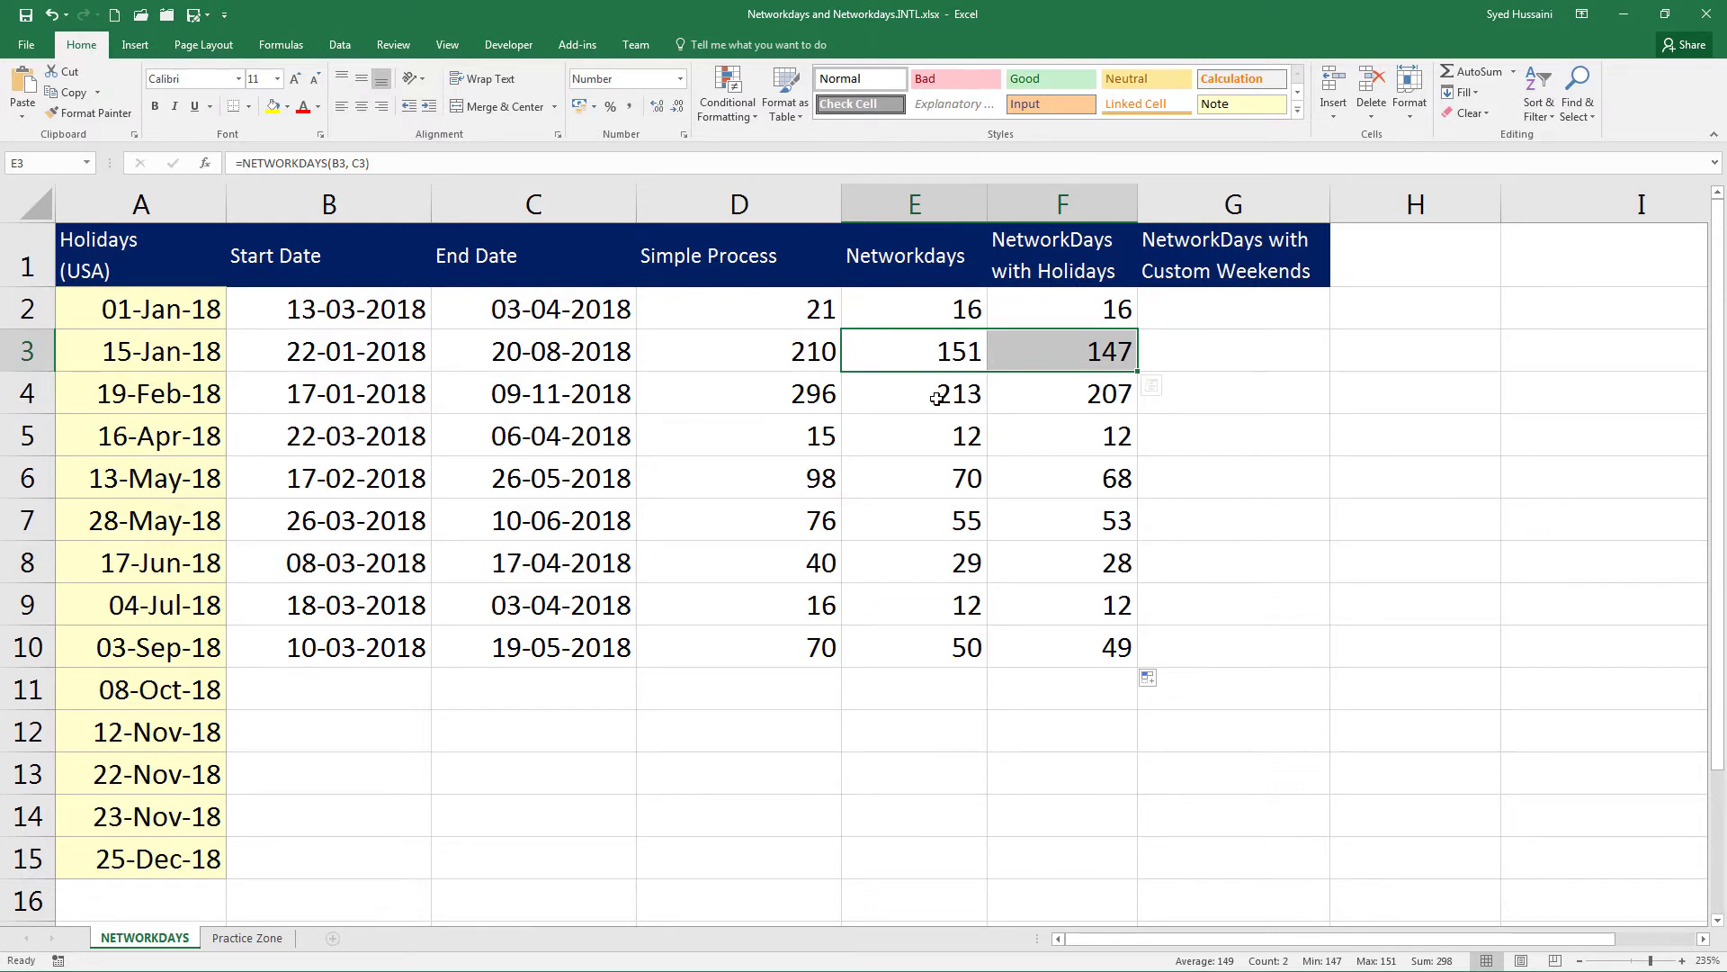
left_click_drag(937, 399, 1108, 408)
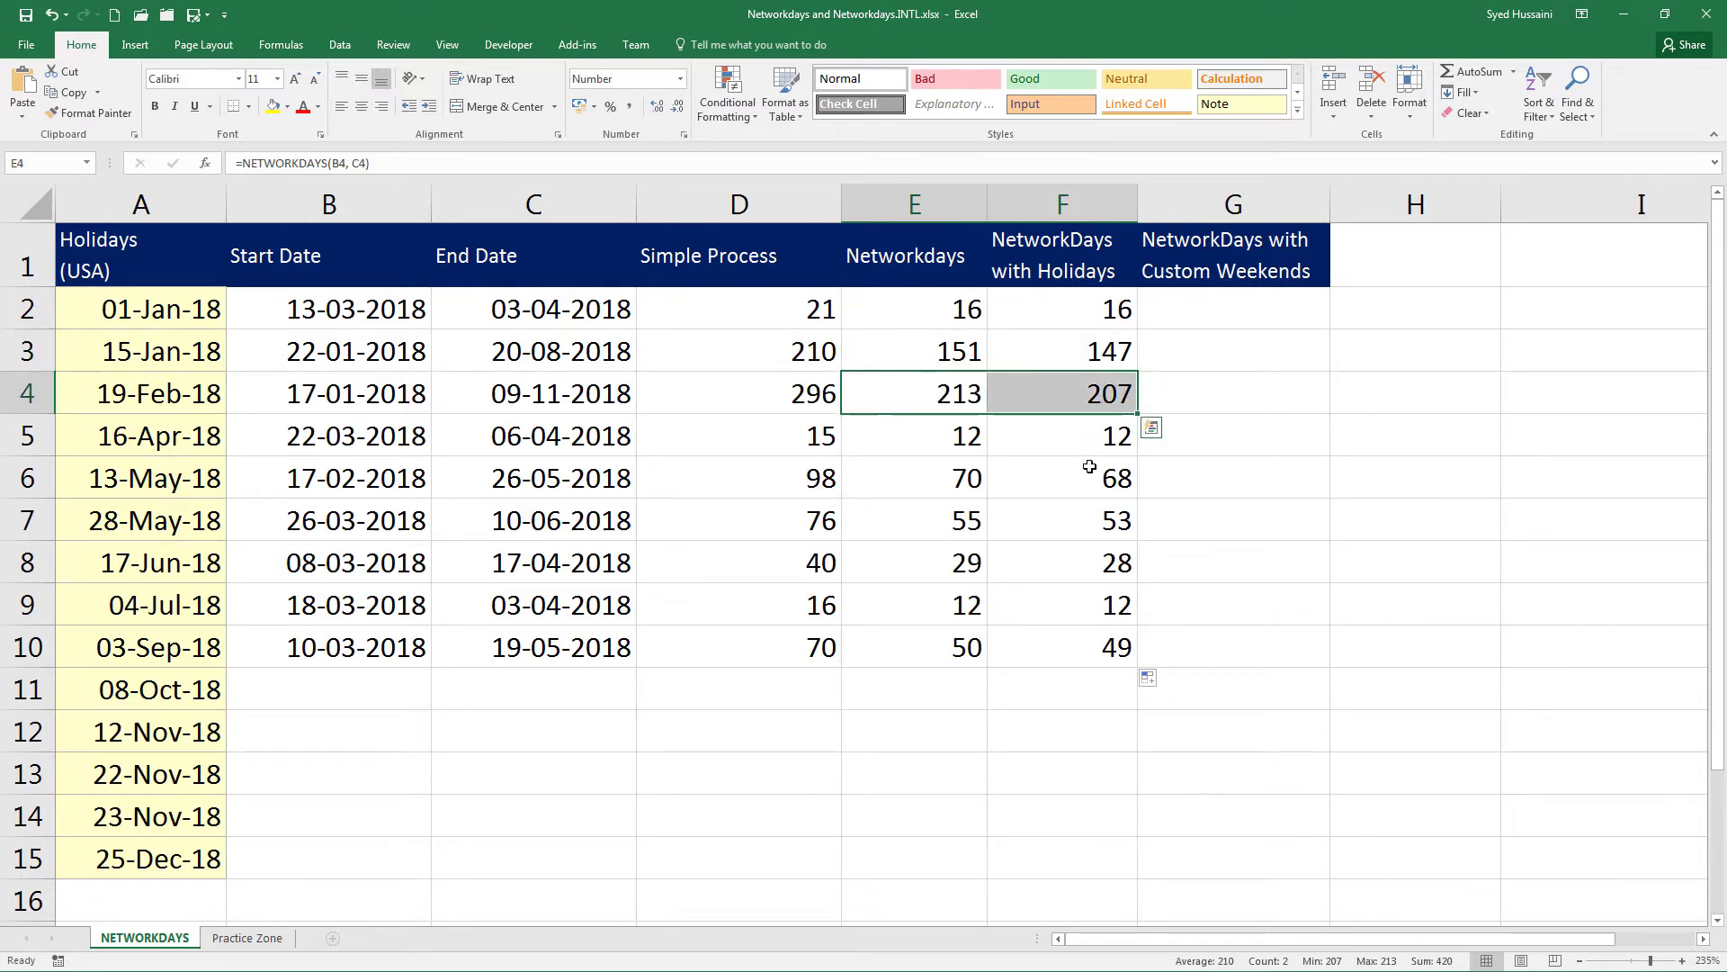
left_click_drag(953, 440, 1110, 434)
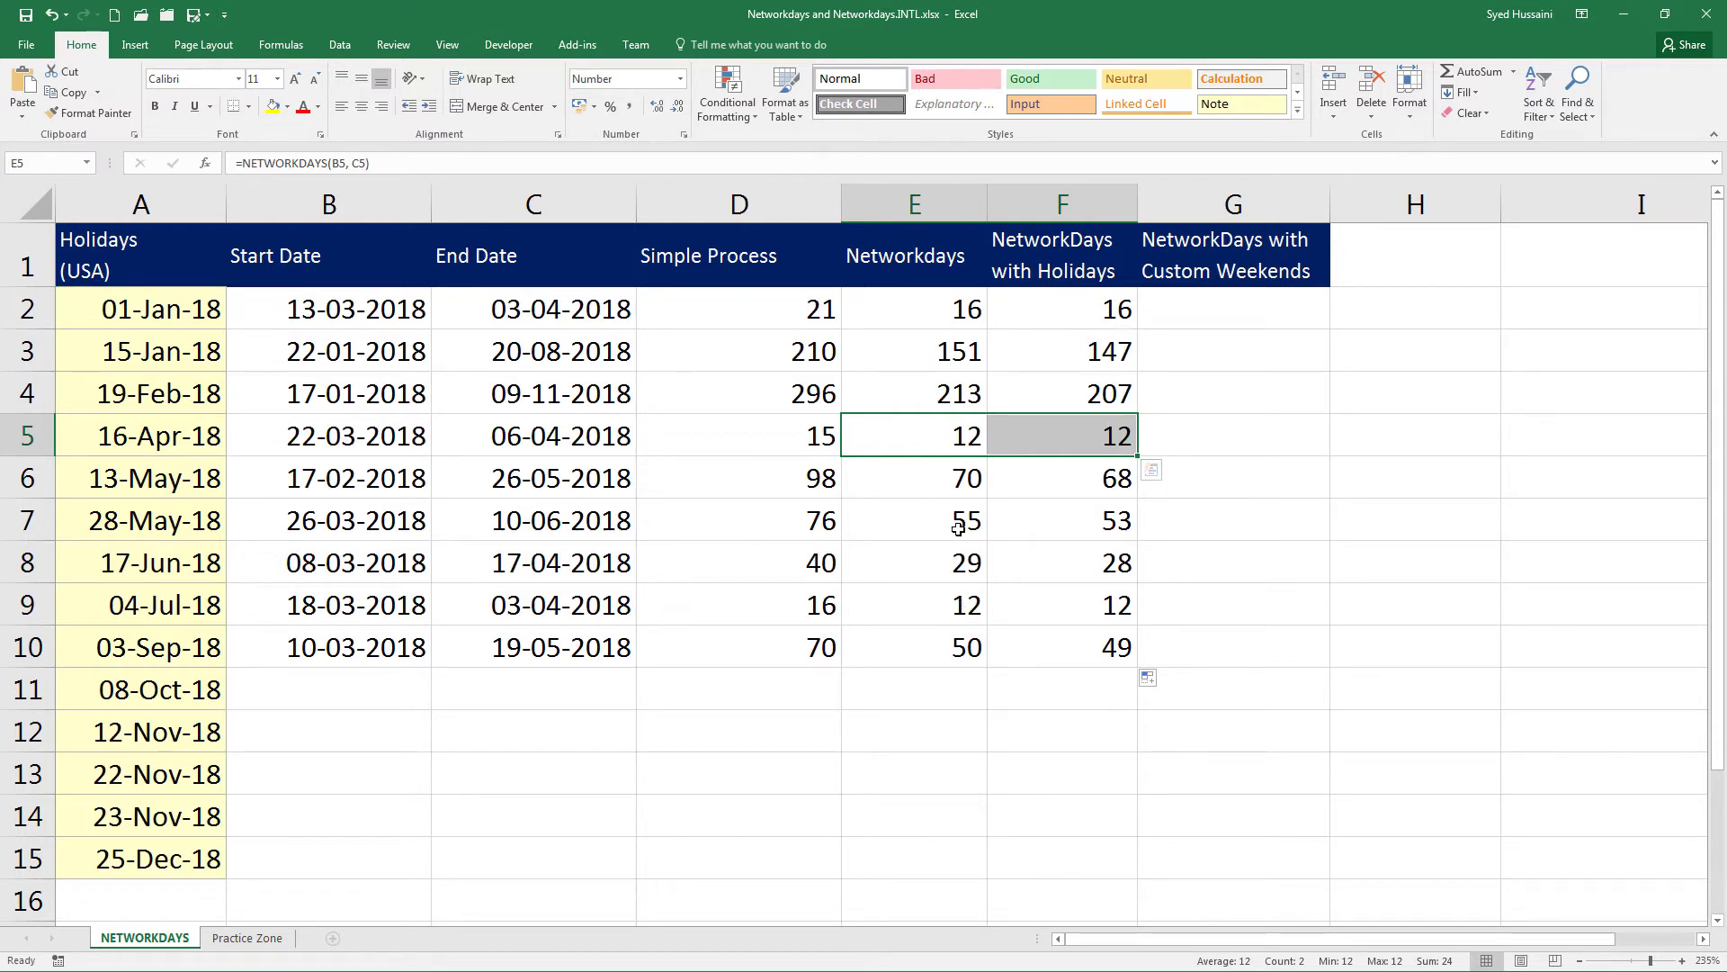
left_click_drag(963, 524, 1082, 647)
left_click(1043, 691)
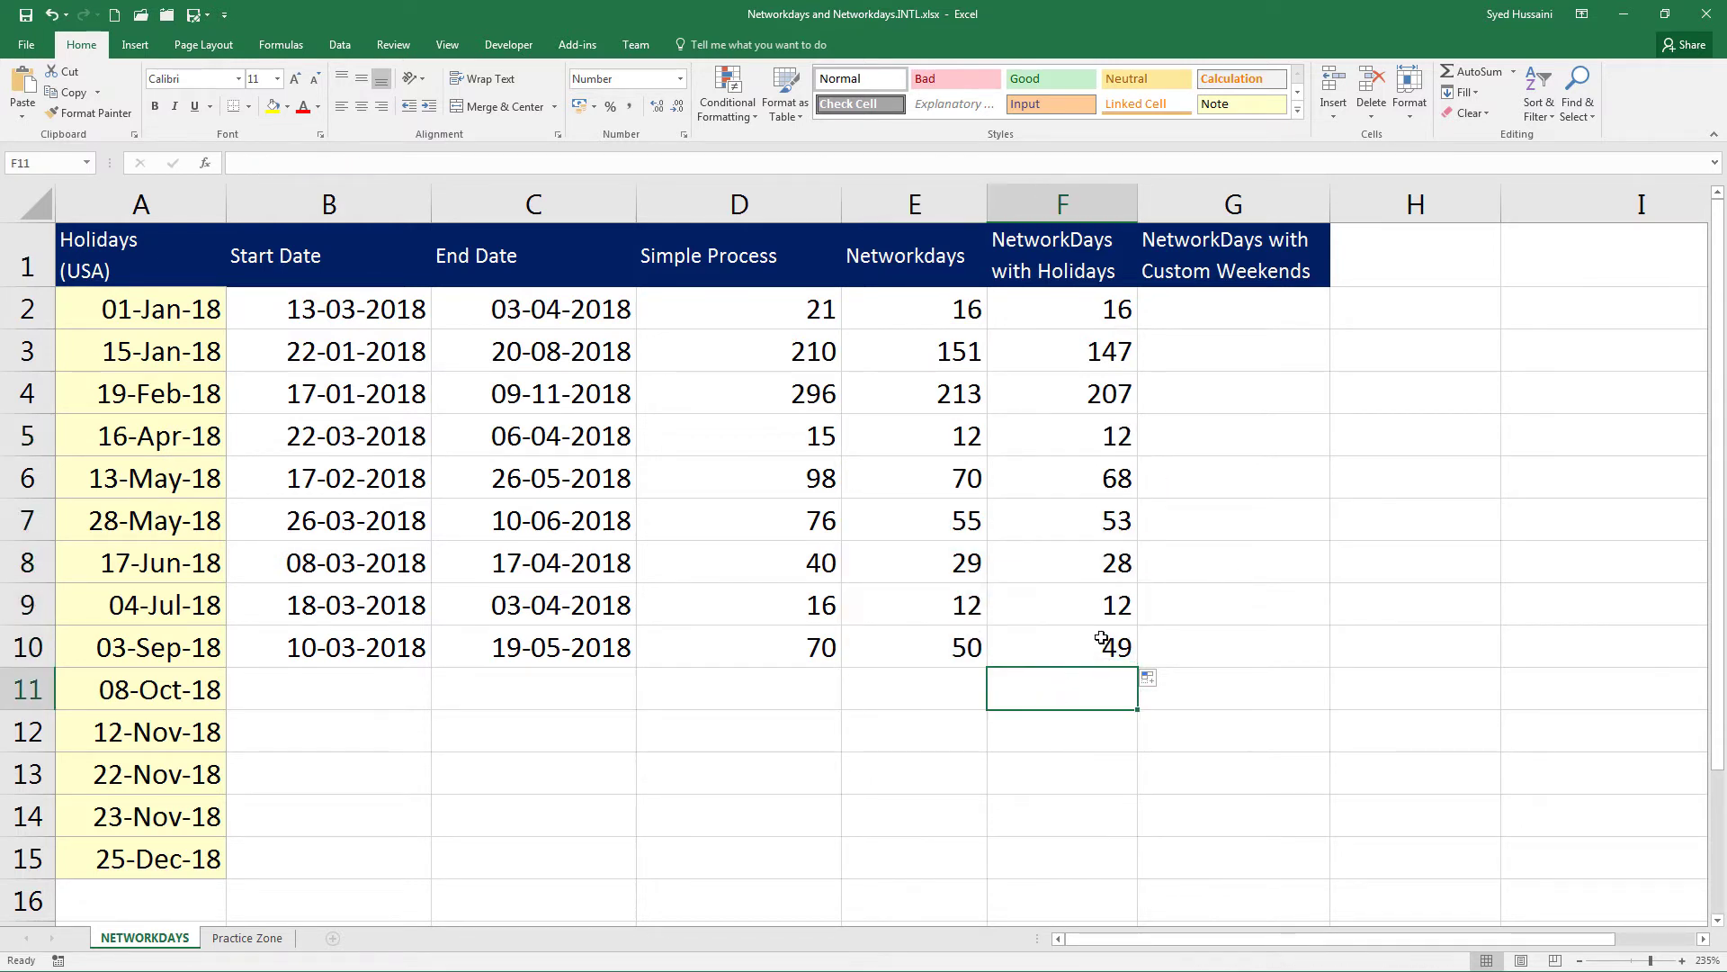
left_click(1250, 309)
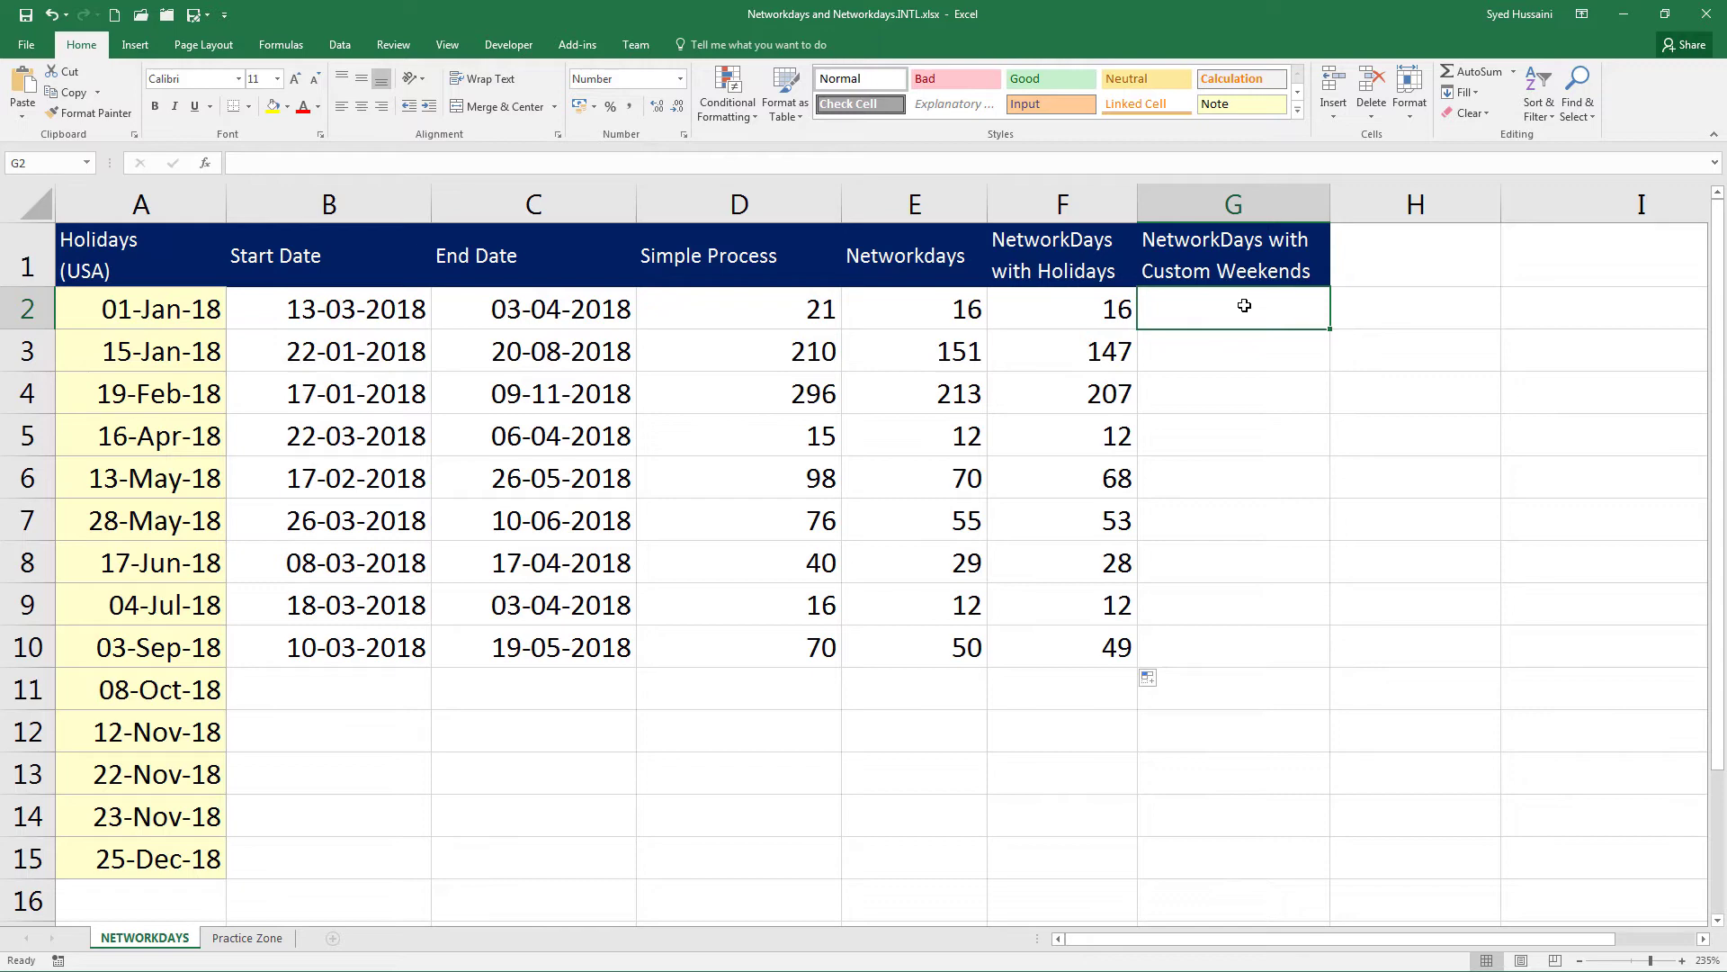
Step: Begin =NETWORKDAYS.INTL(B2, C2, in G2 with B2 as start date and C2 as end date
type("=")
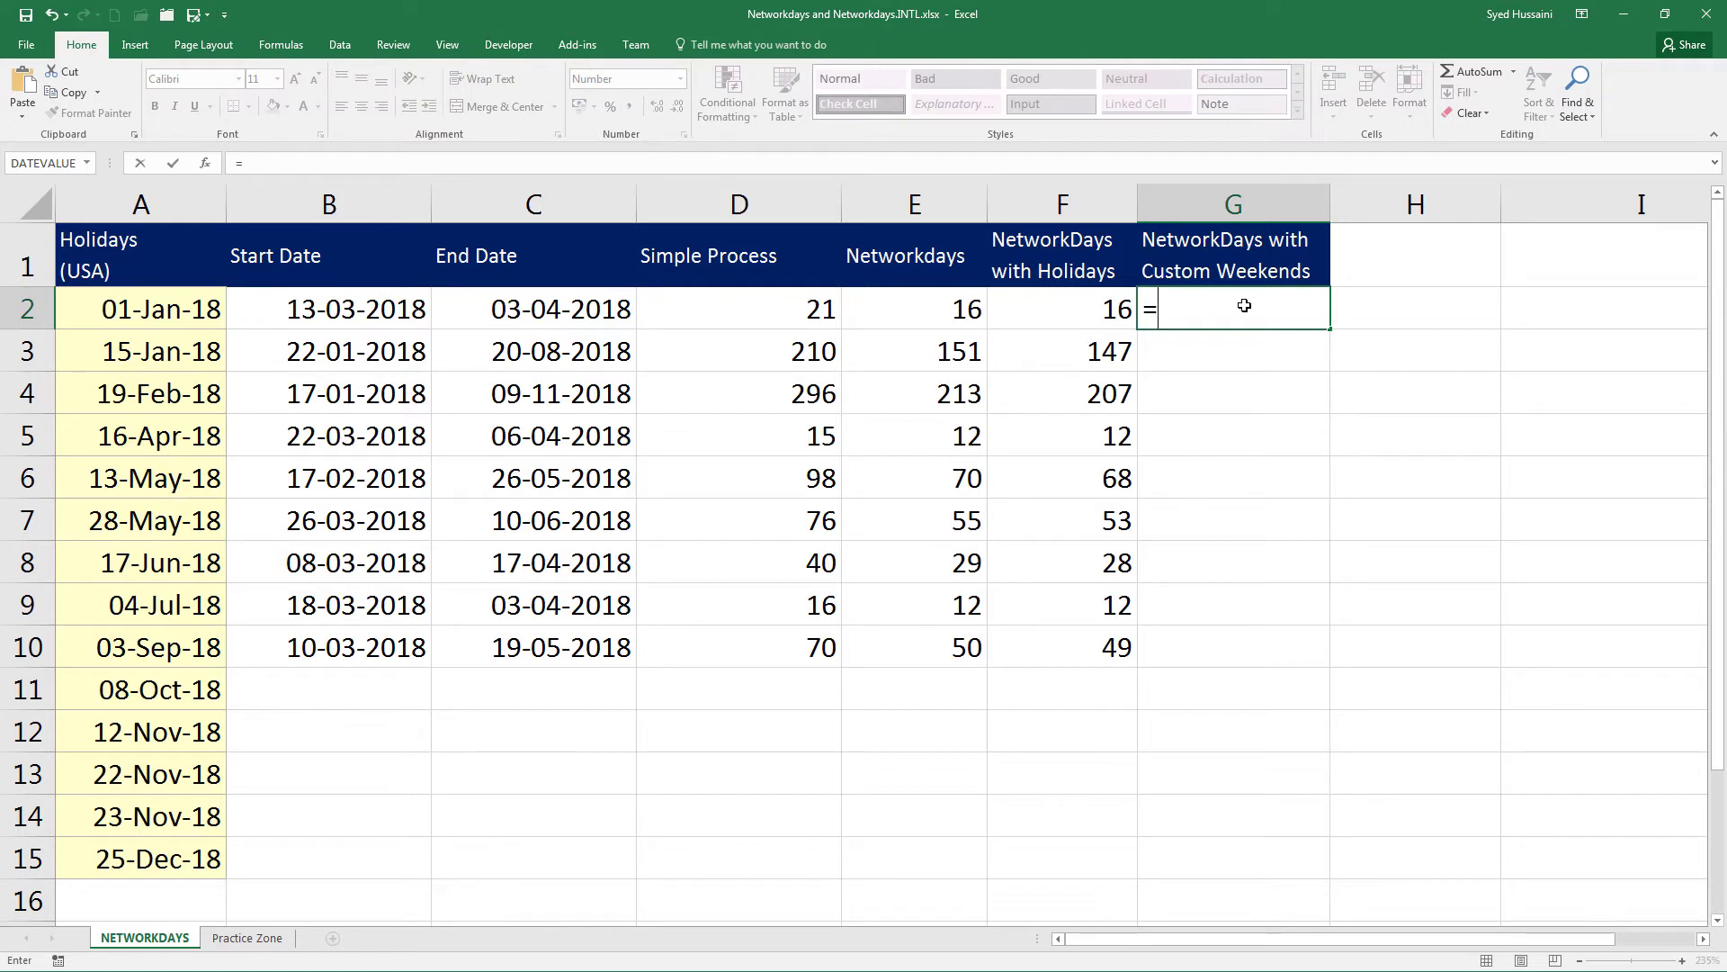
type("net")
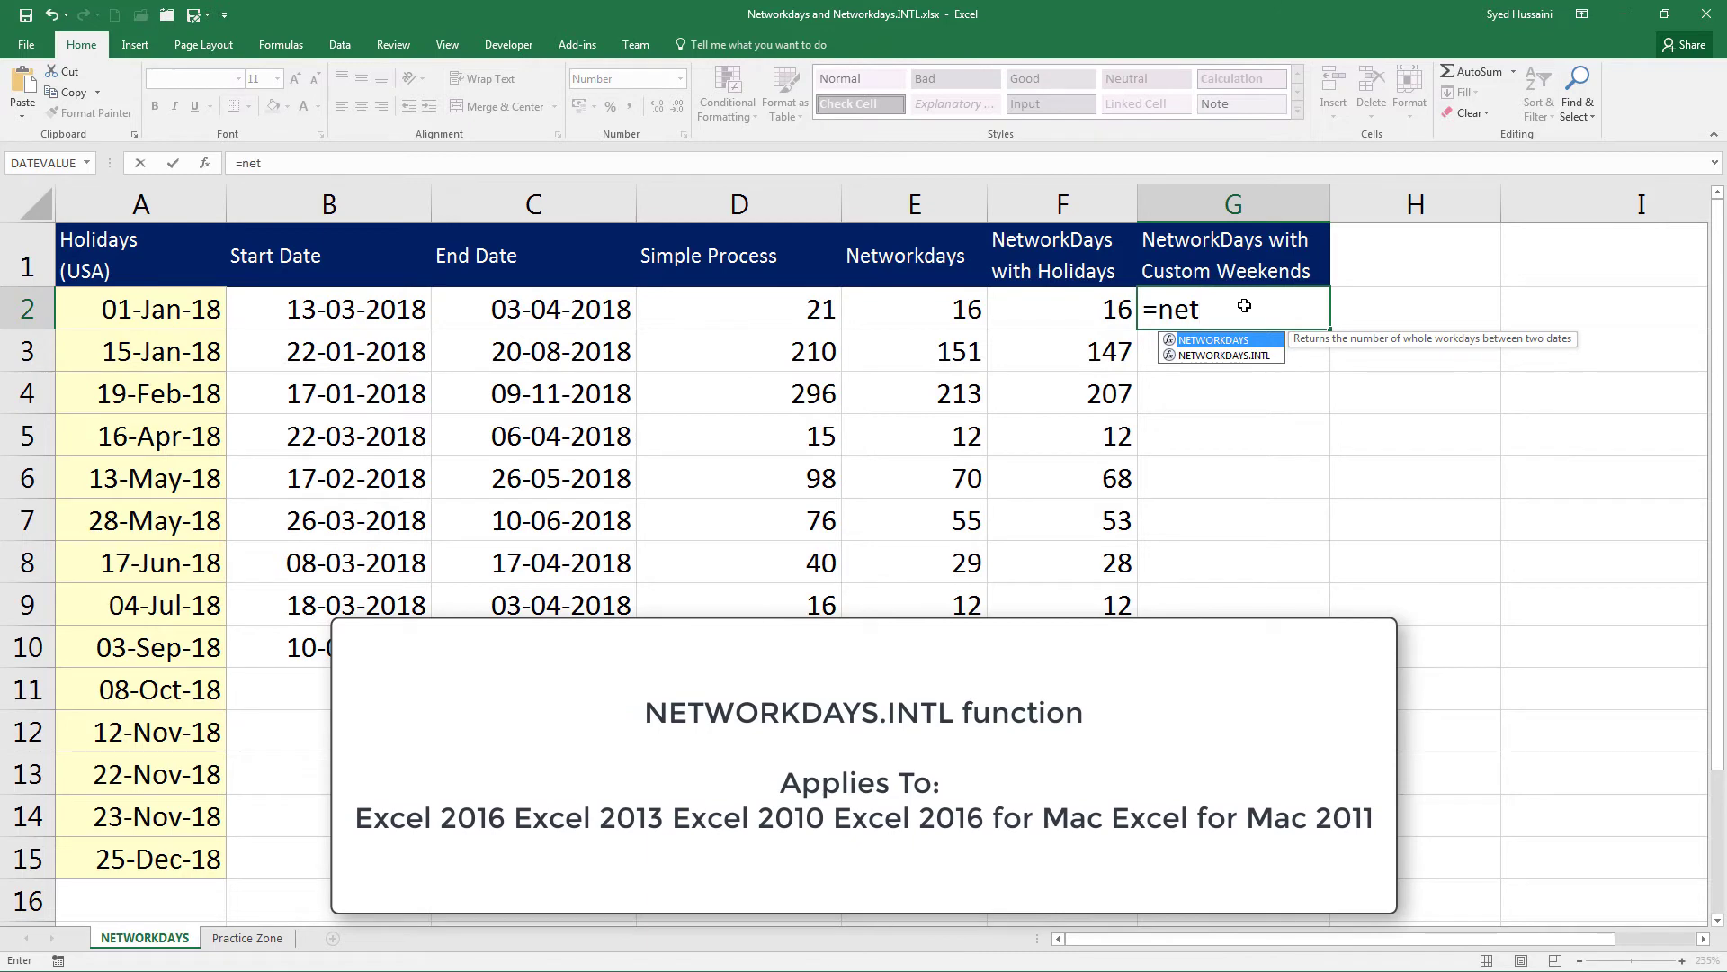
key("Down")
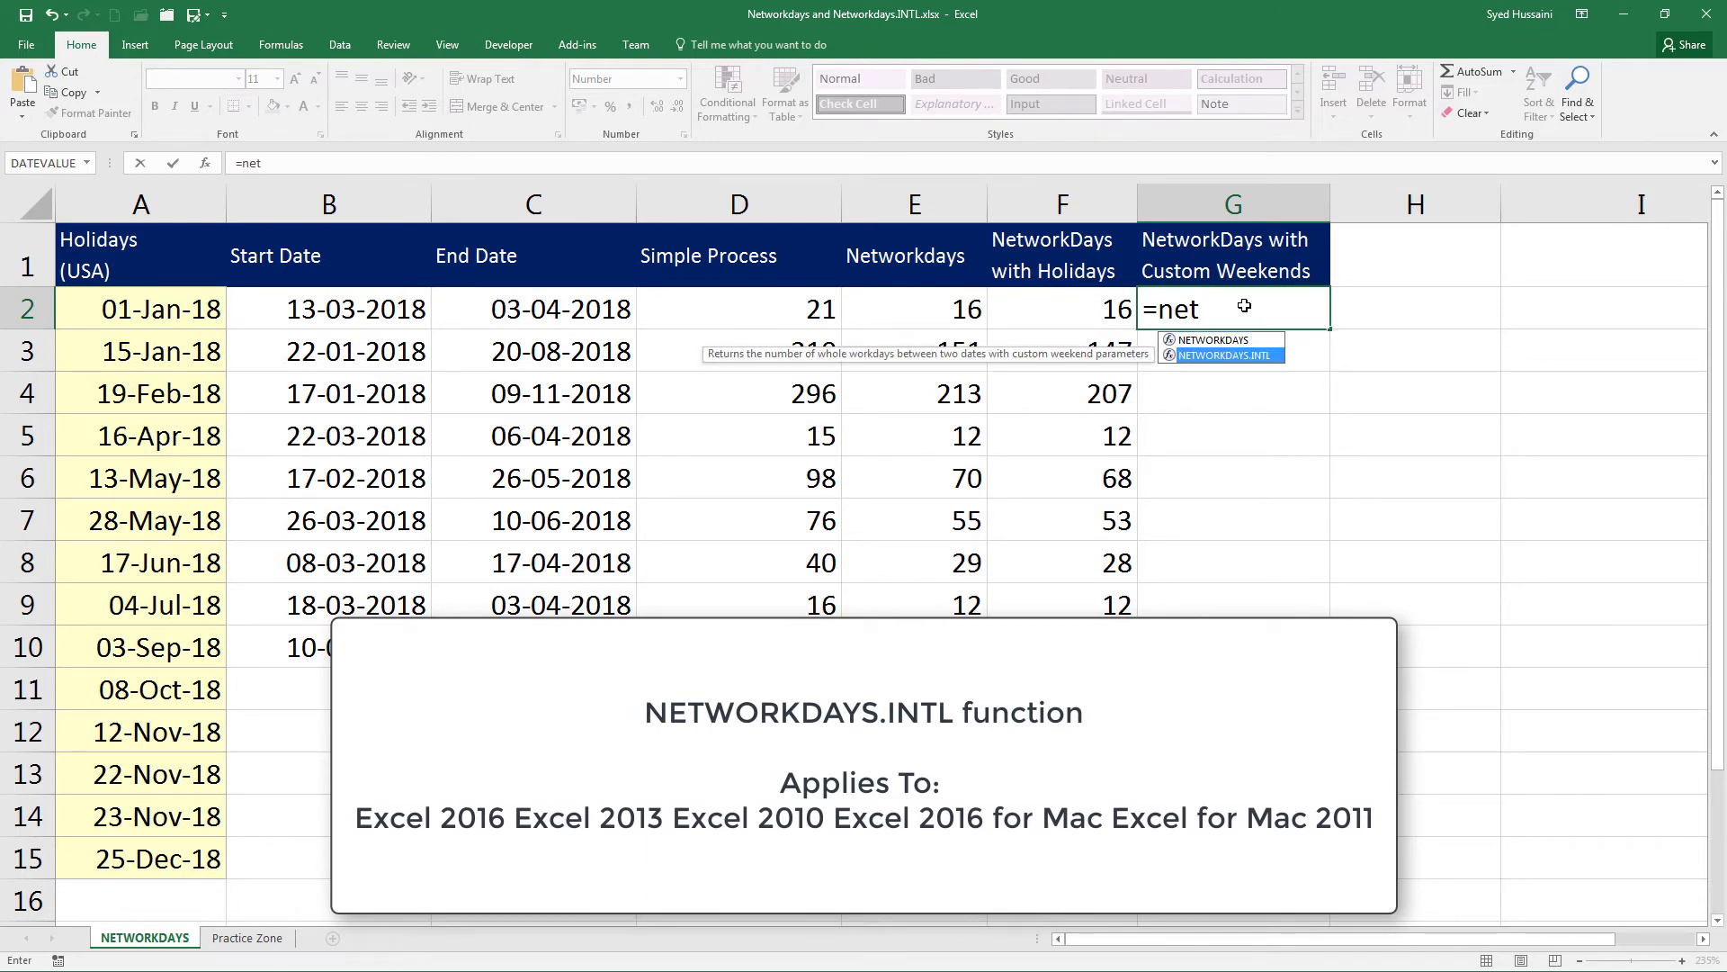
key("Tab")
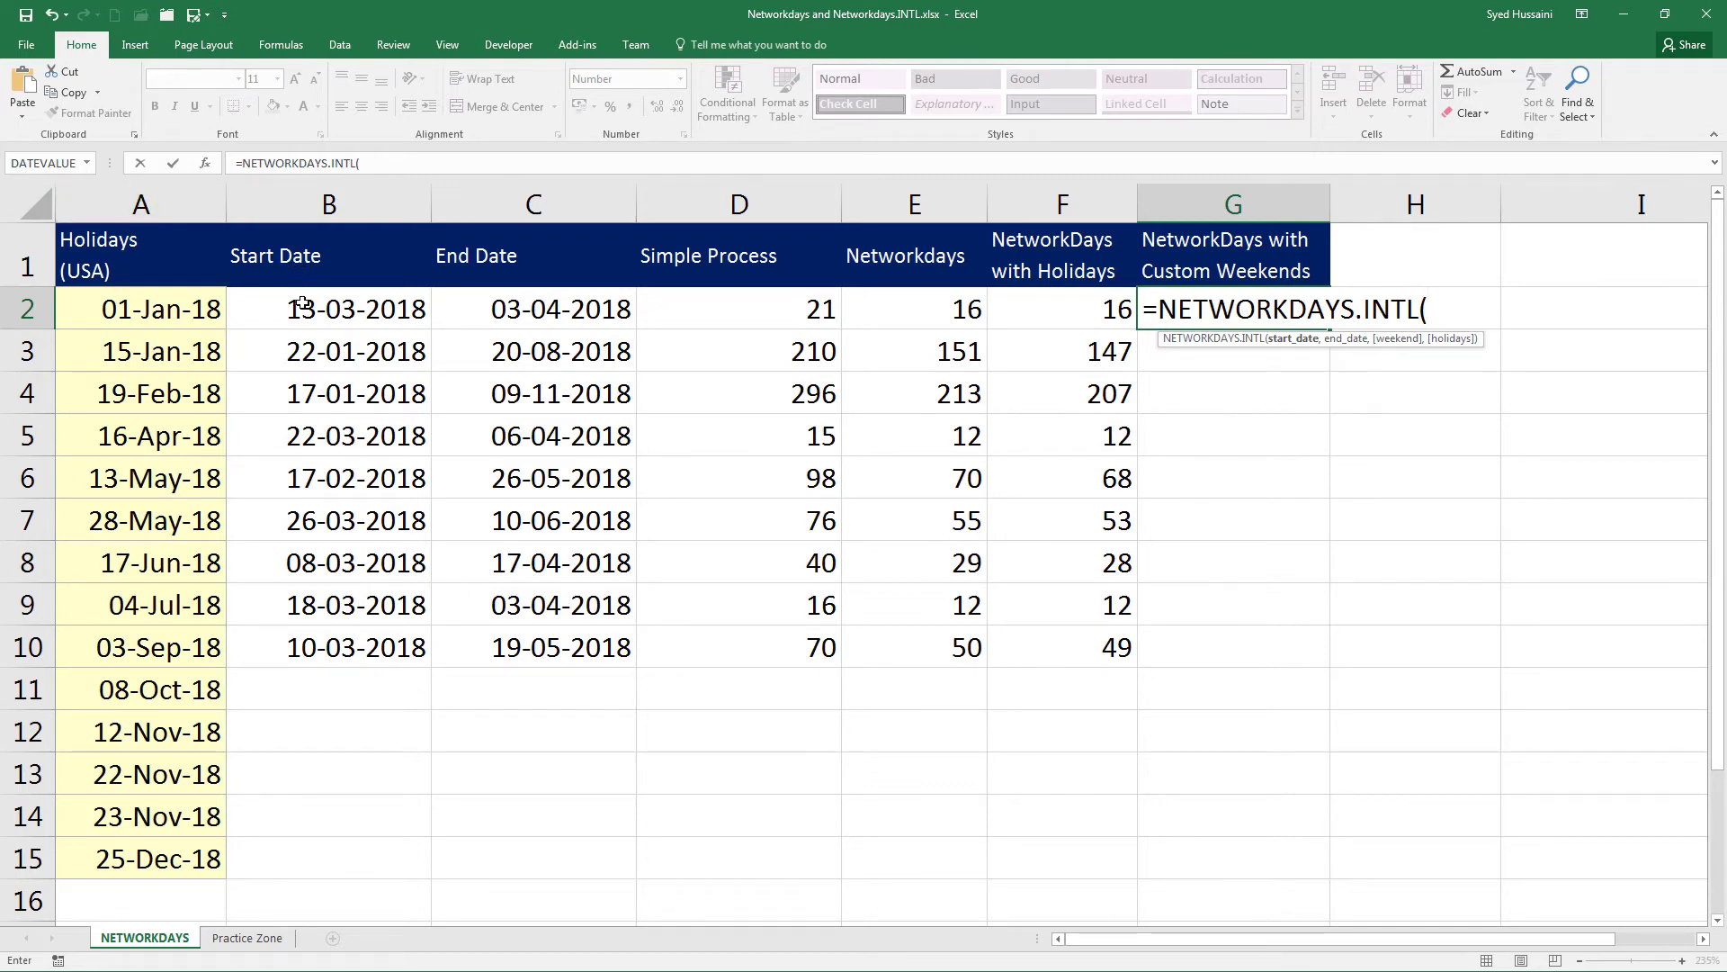
left_click(301, 303)
type(",")
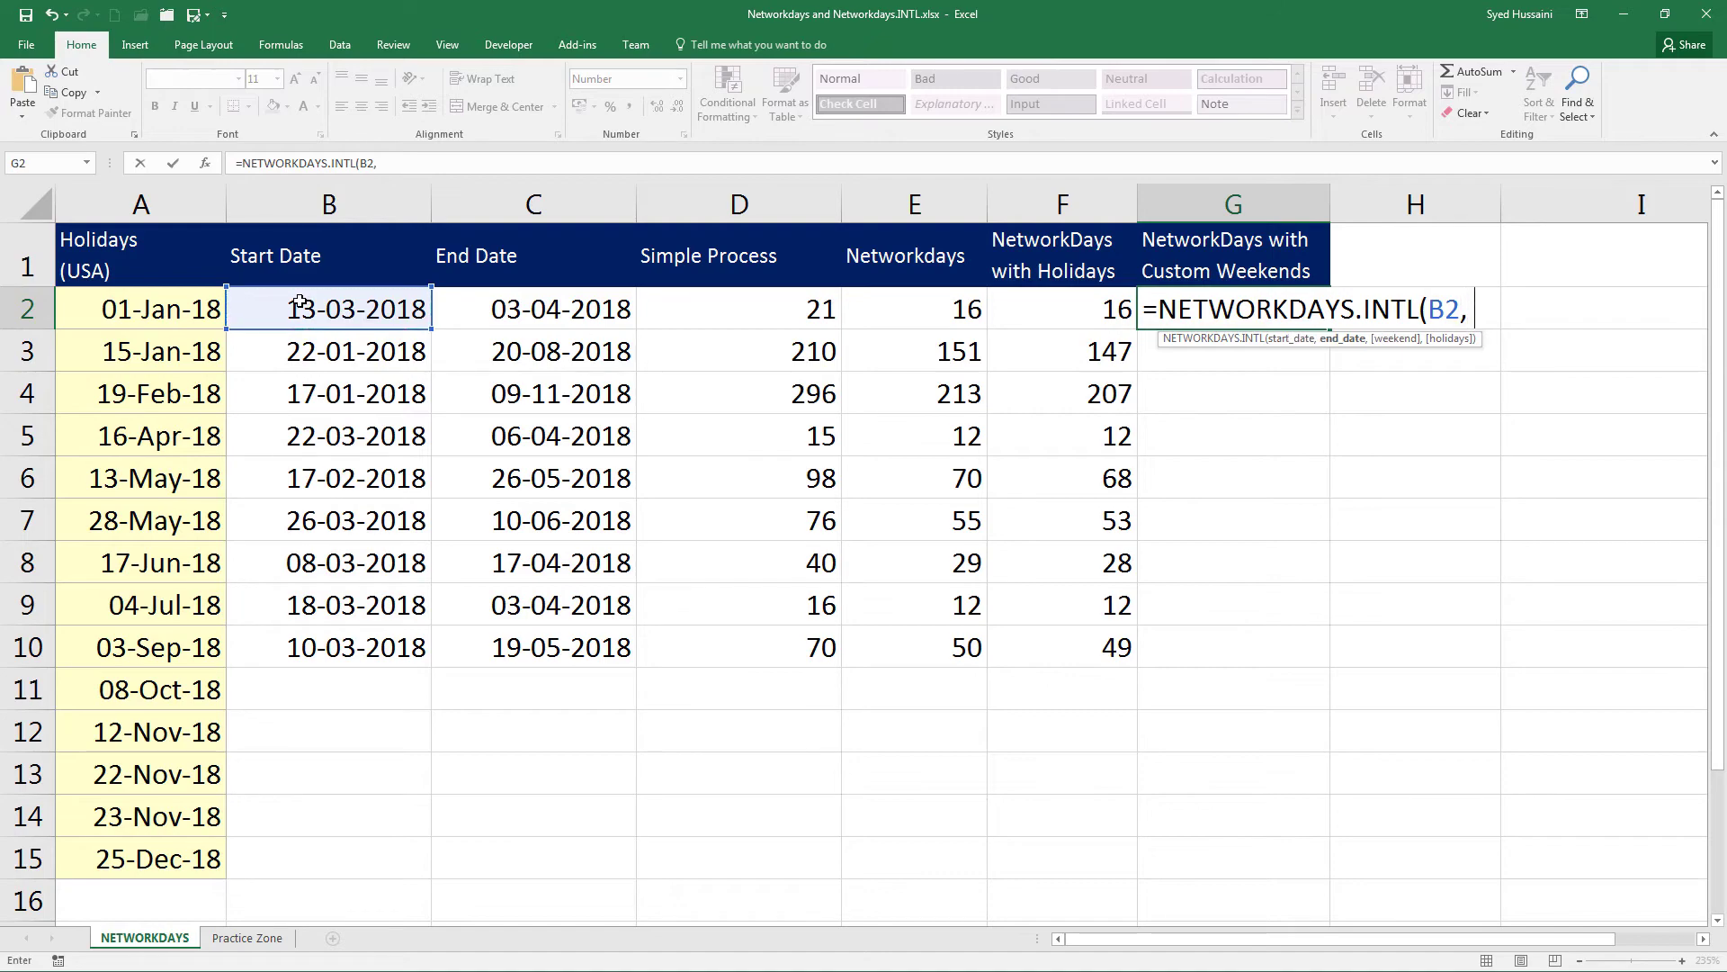
left_click(504, 304)
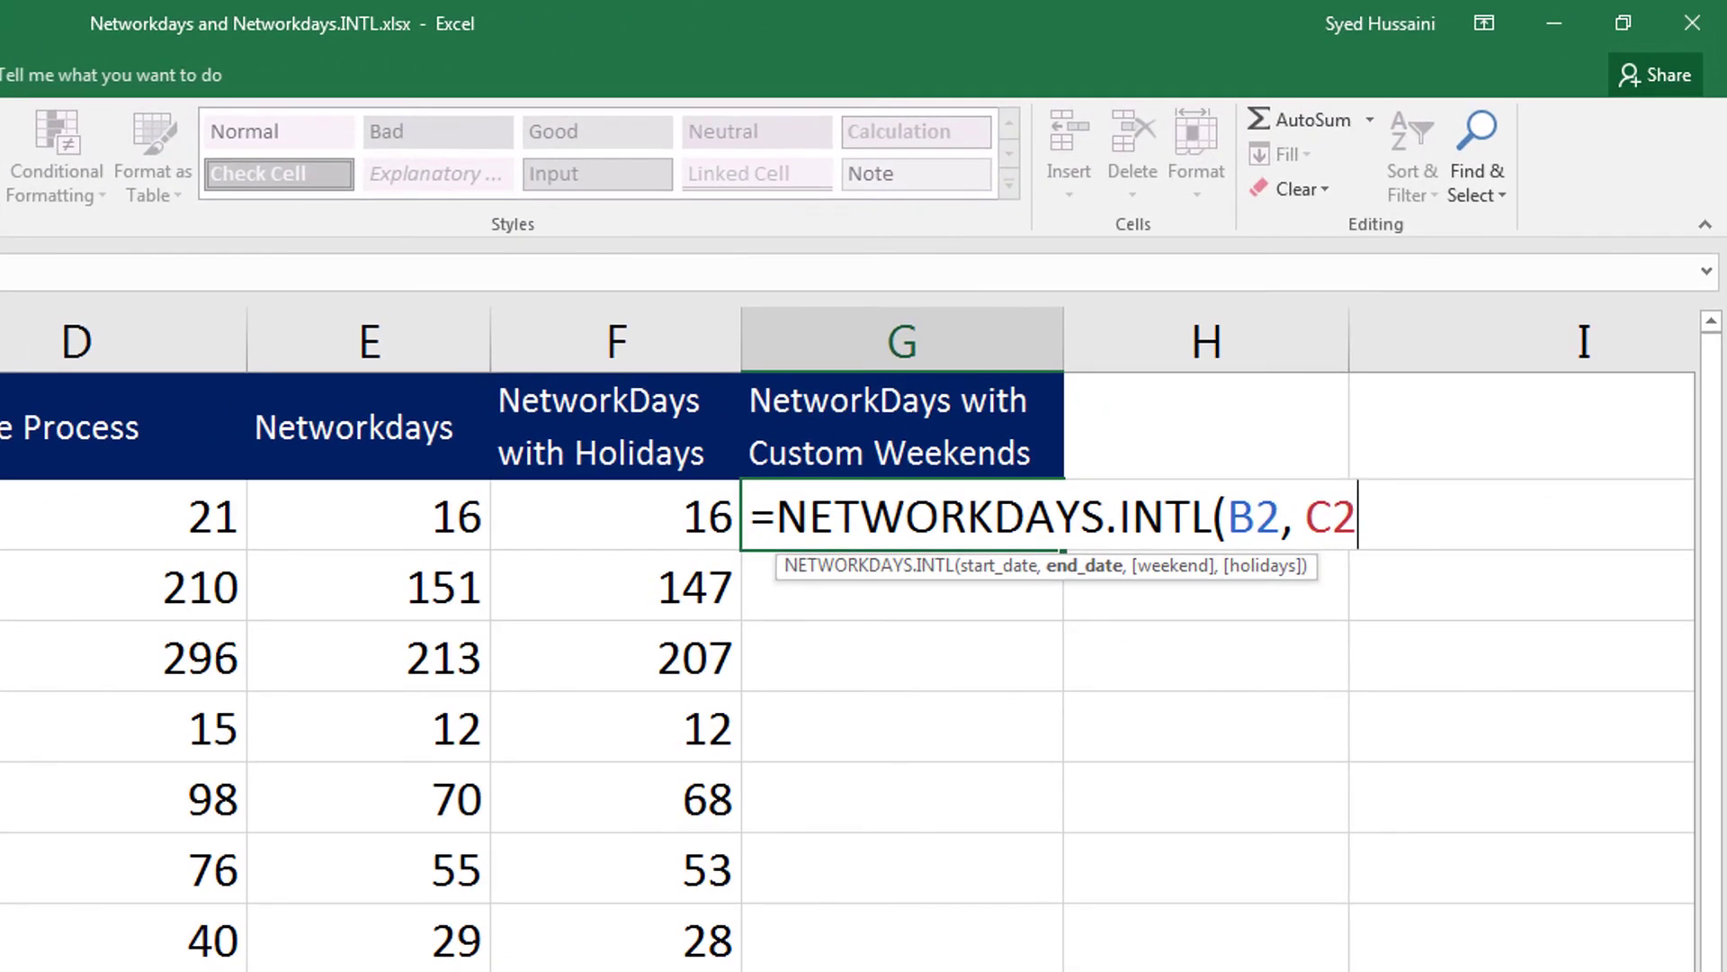
type(",")
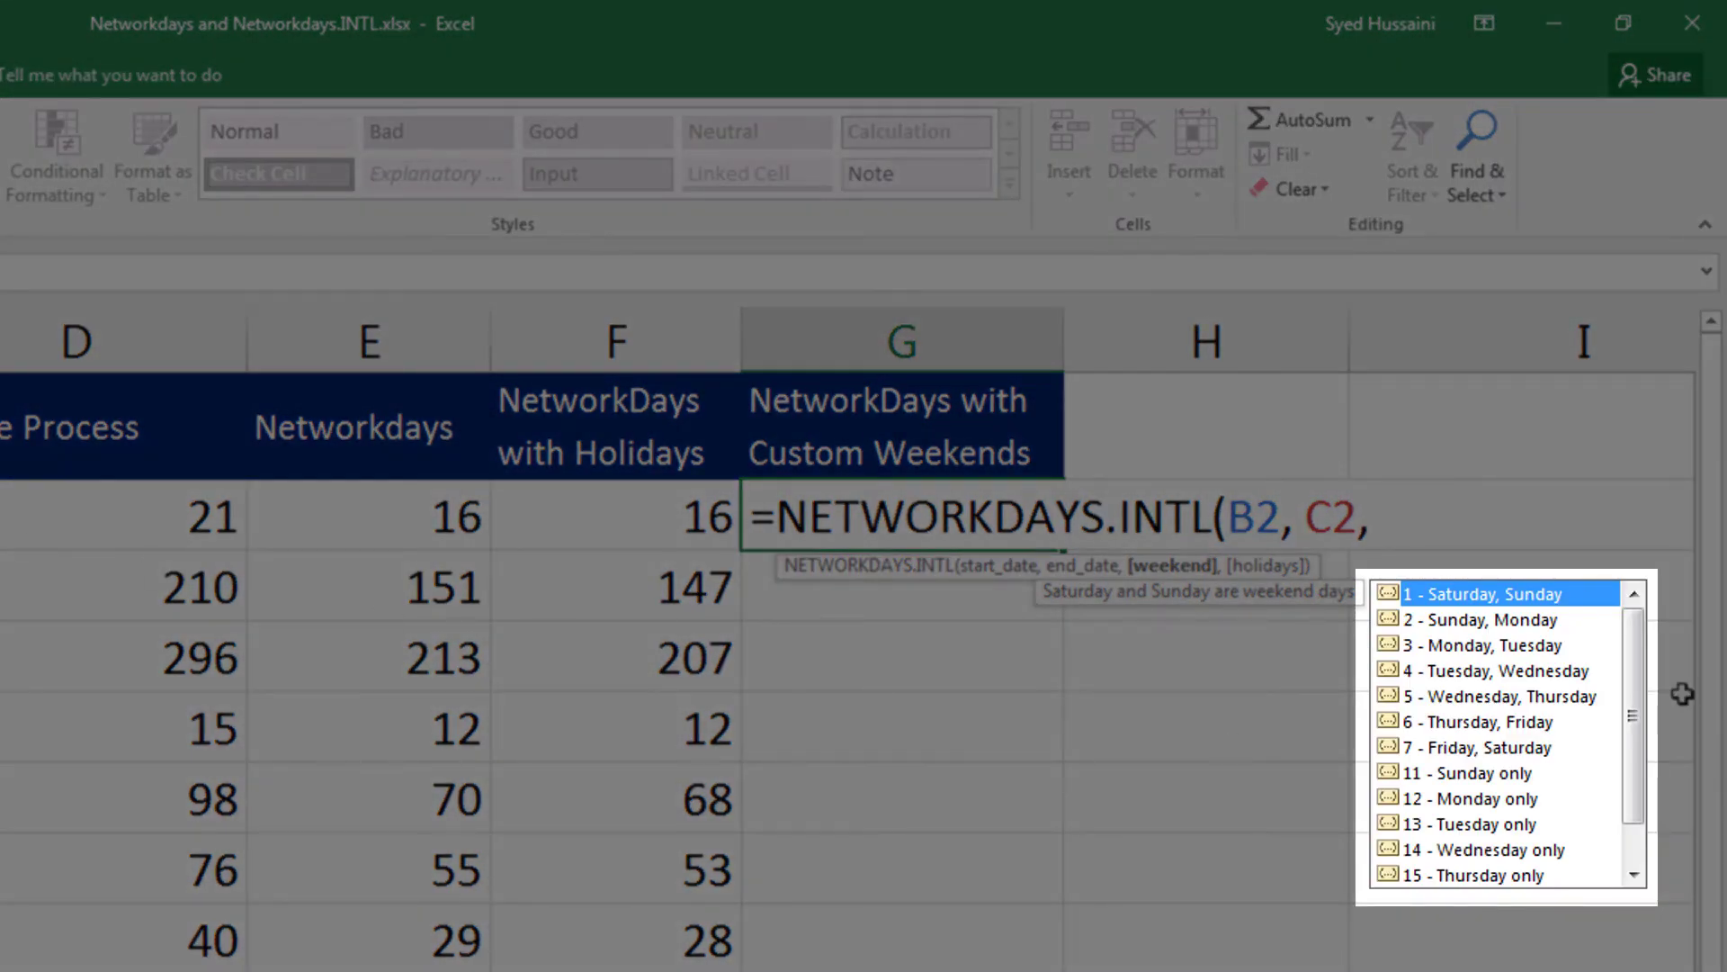
Step: Choose weekend code 11 (Sunday only) as the NETWORKDAYS.INTL weekend argument
left_click_drag(1633, 710, 1622, 760)
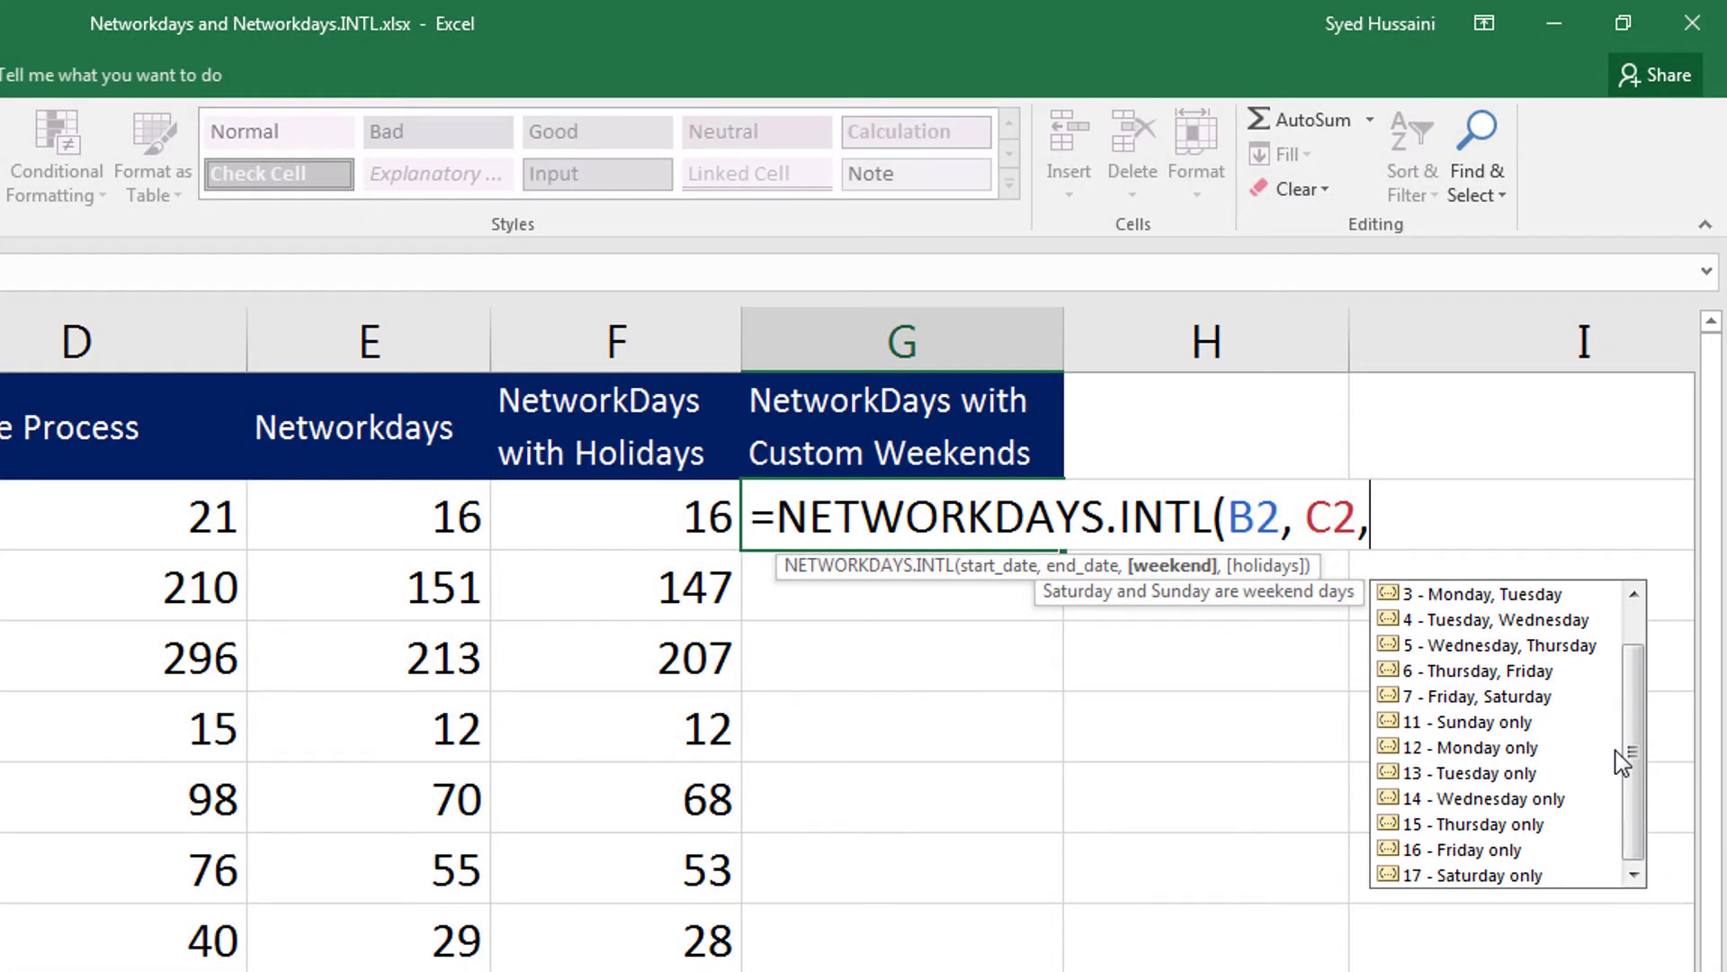
left_click(1522, 728)
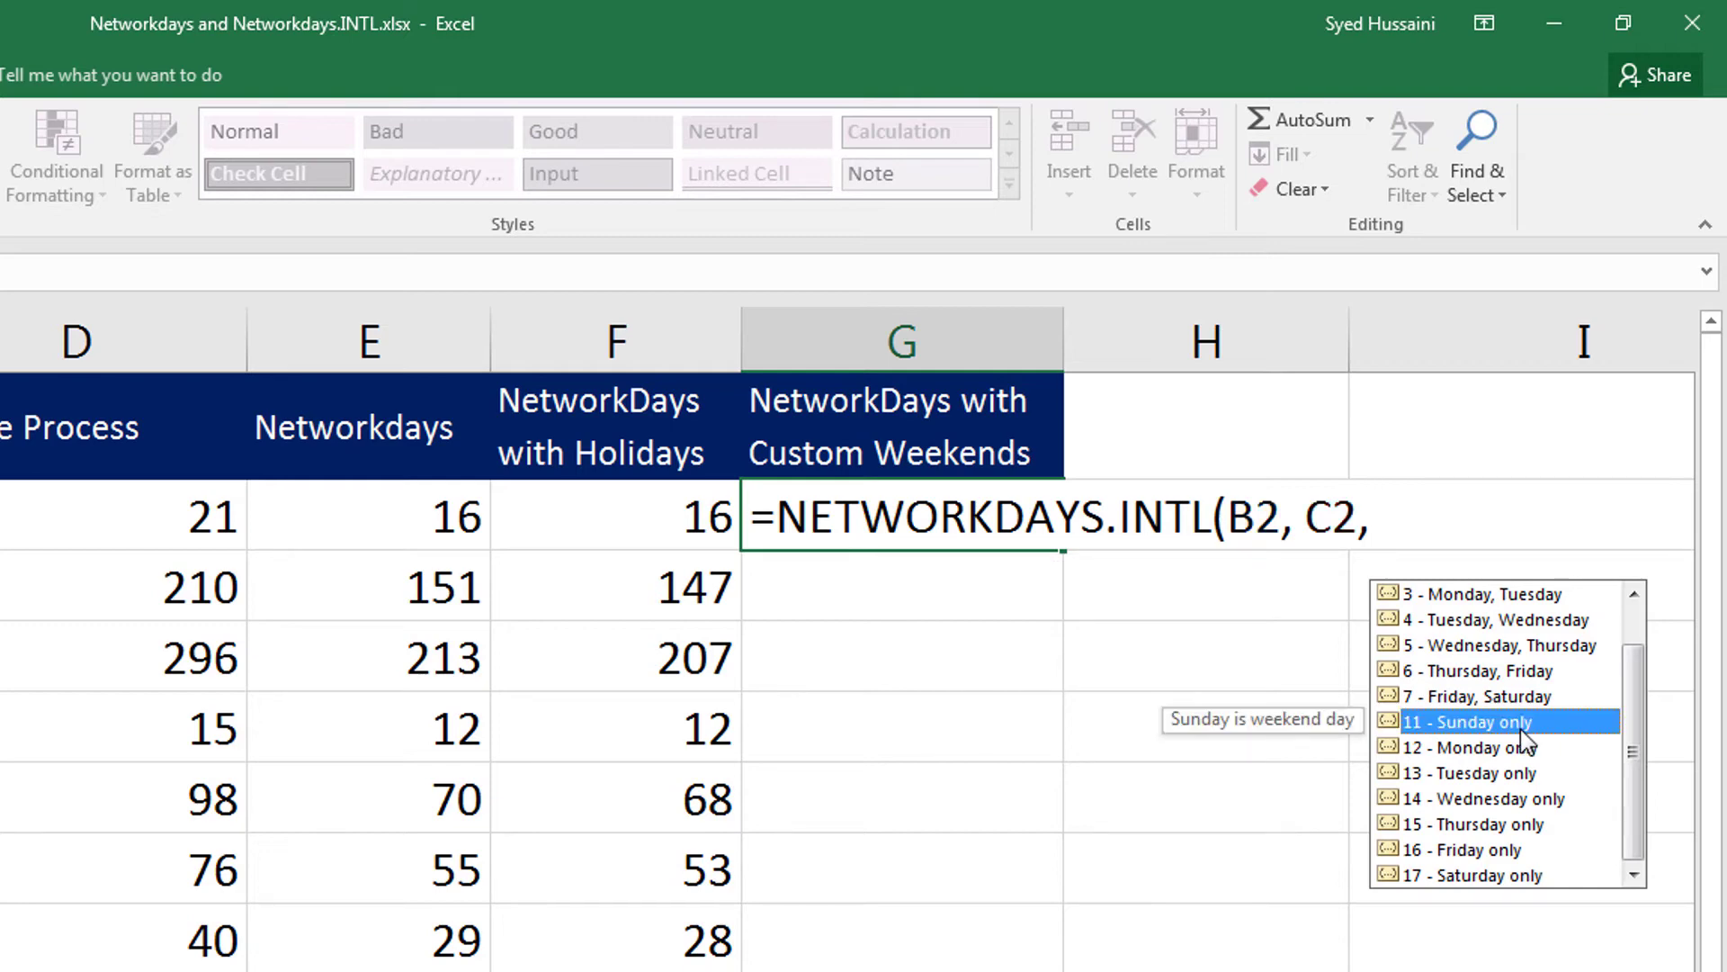
double_click(1522, 725)
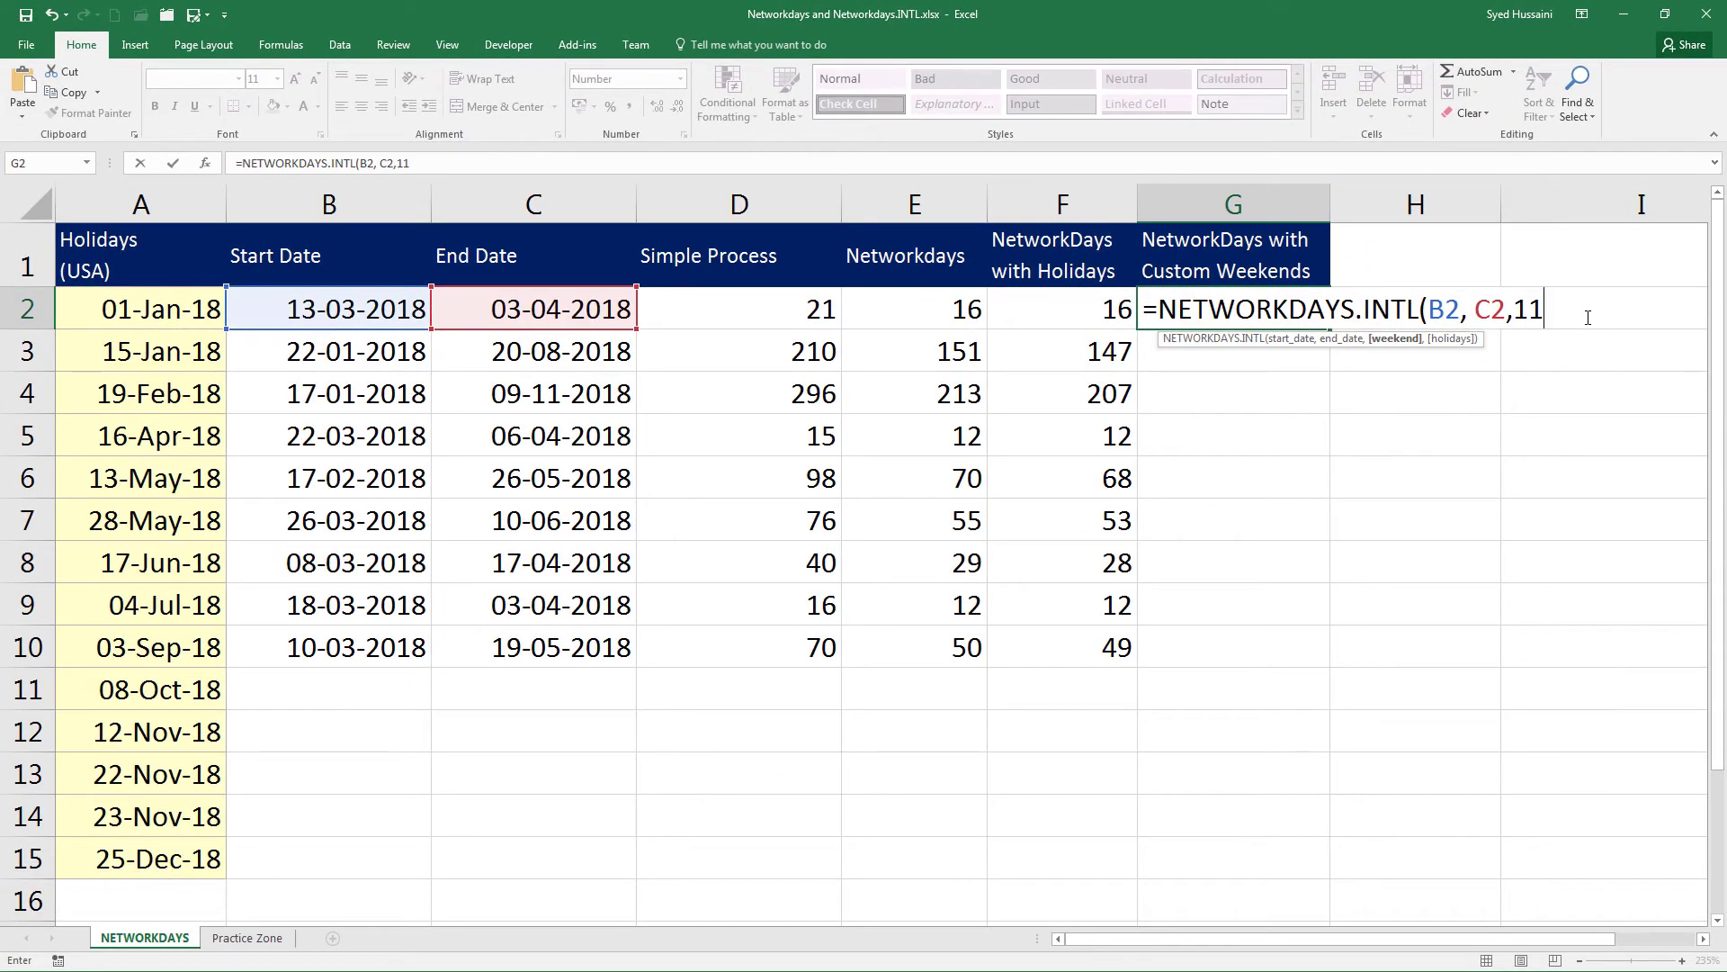
Step: Complete G2 as =NETWORKDAYS.INTL(B2, C2,11) and fill it to G10, giving 19 through 61
type(")")
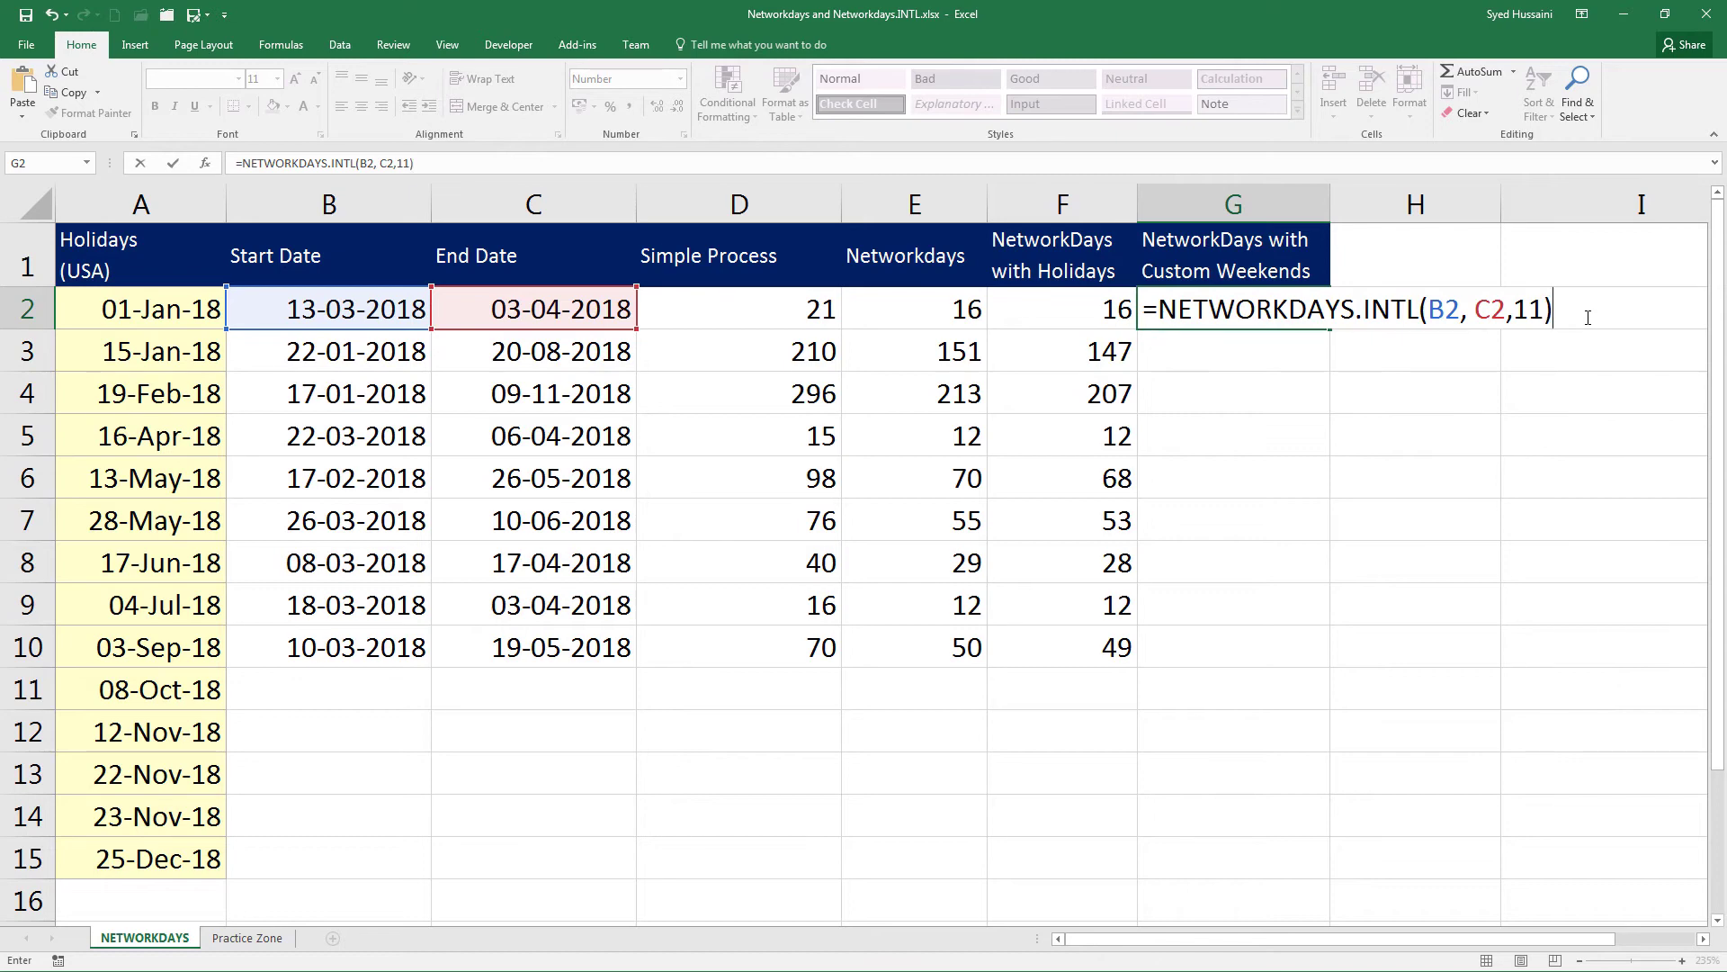
key("Return")
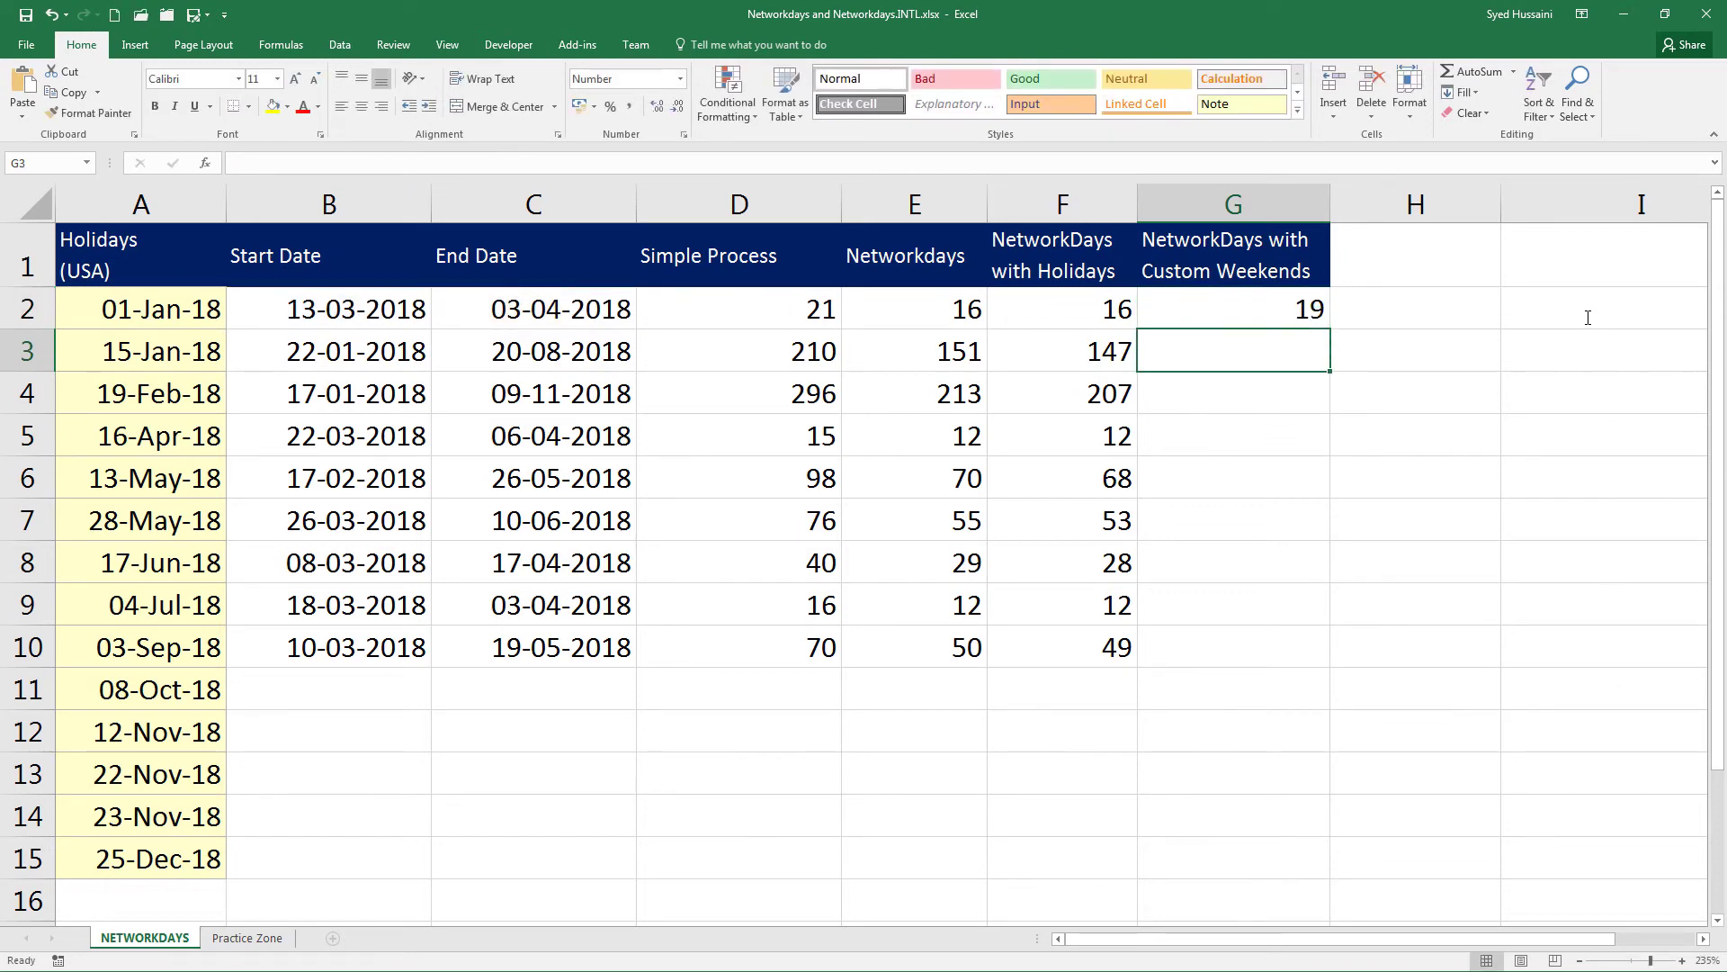
left_click(1290, 309)
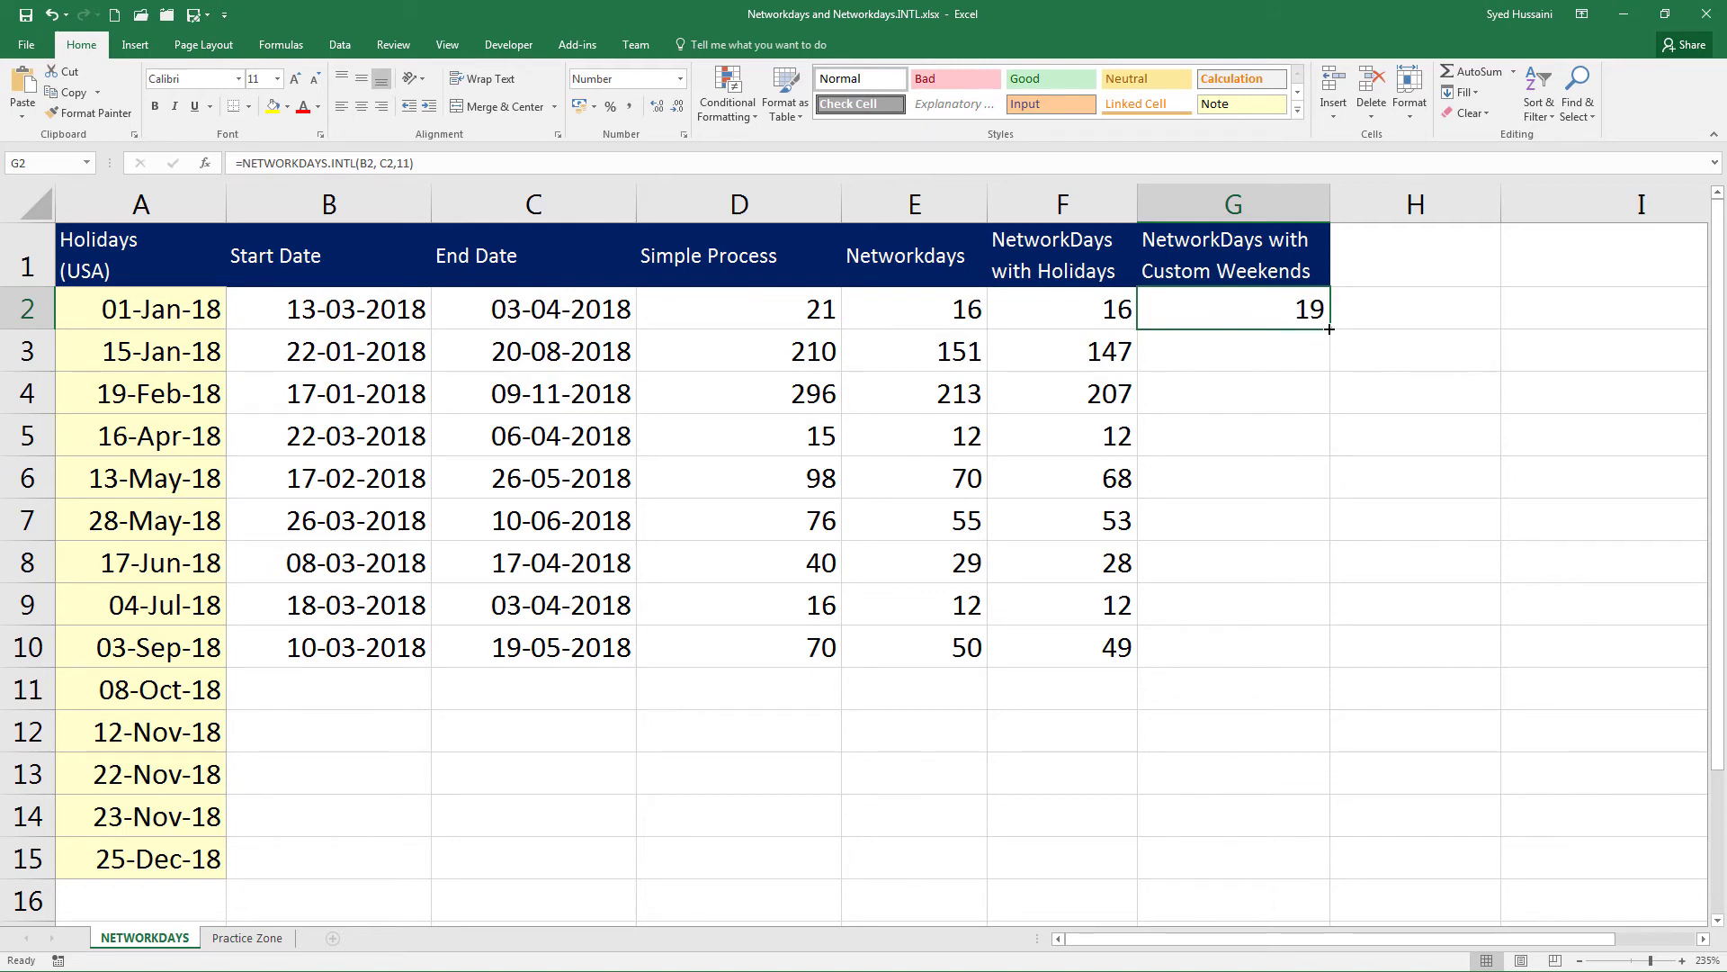
left_click_drag(1329, 329, 1301, 661)
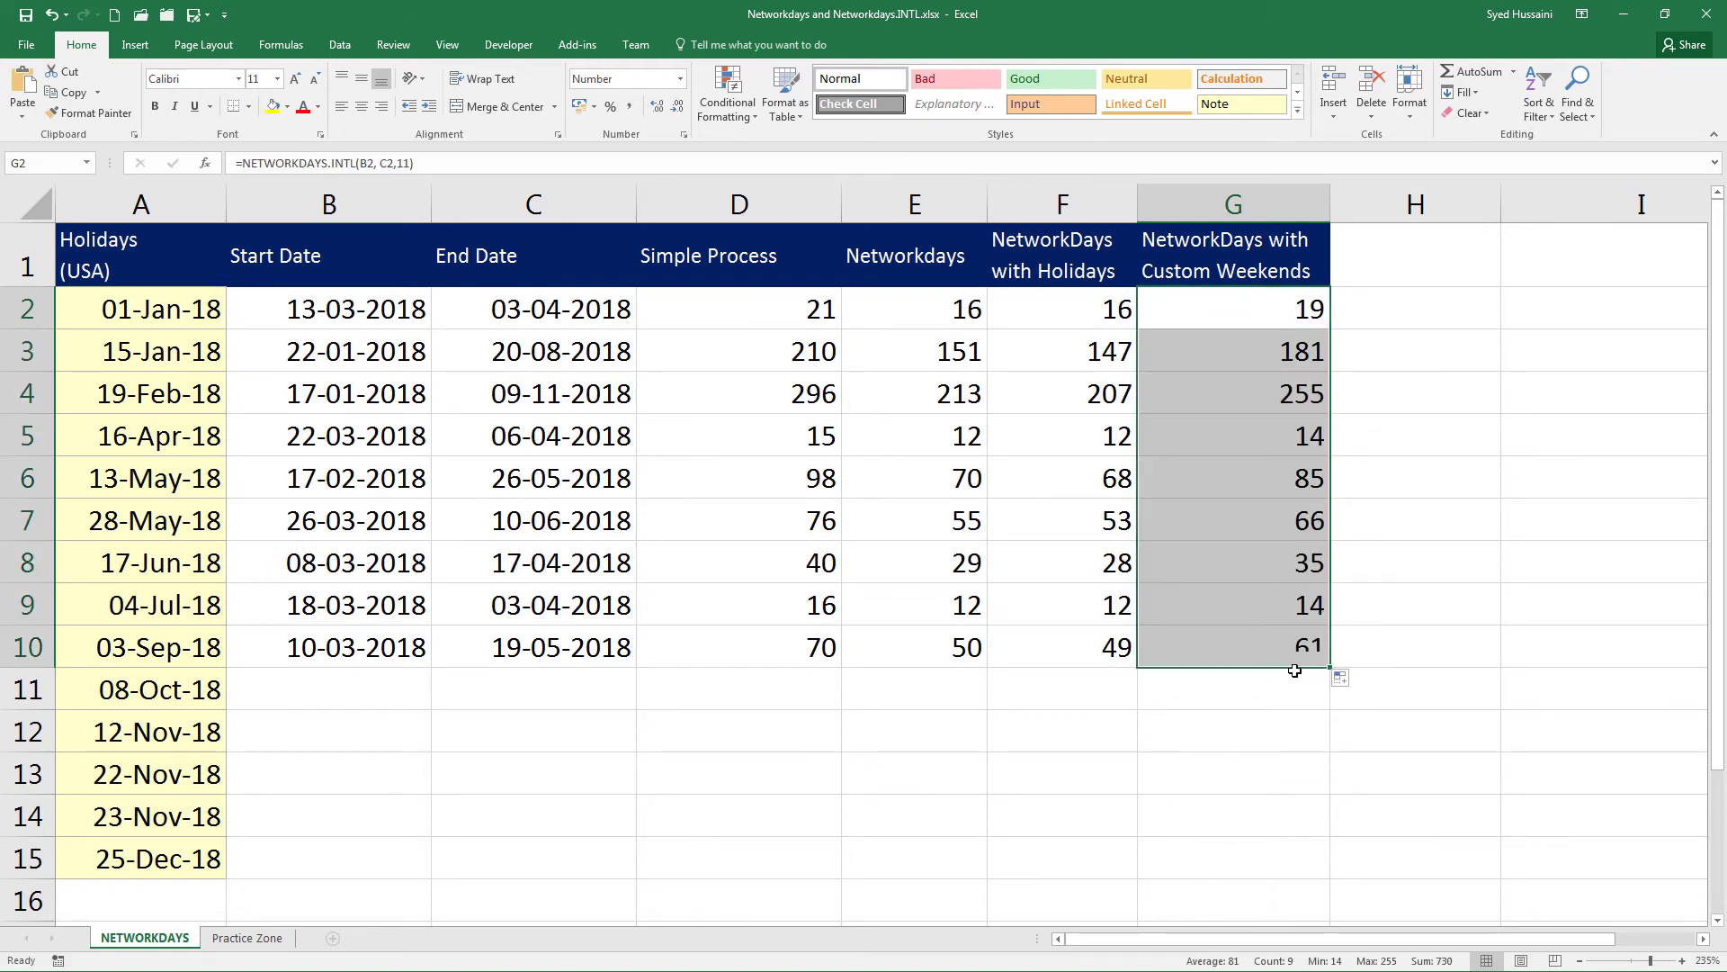
left_click(1210, 695)
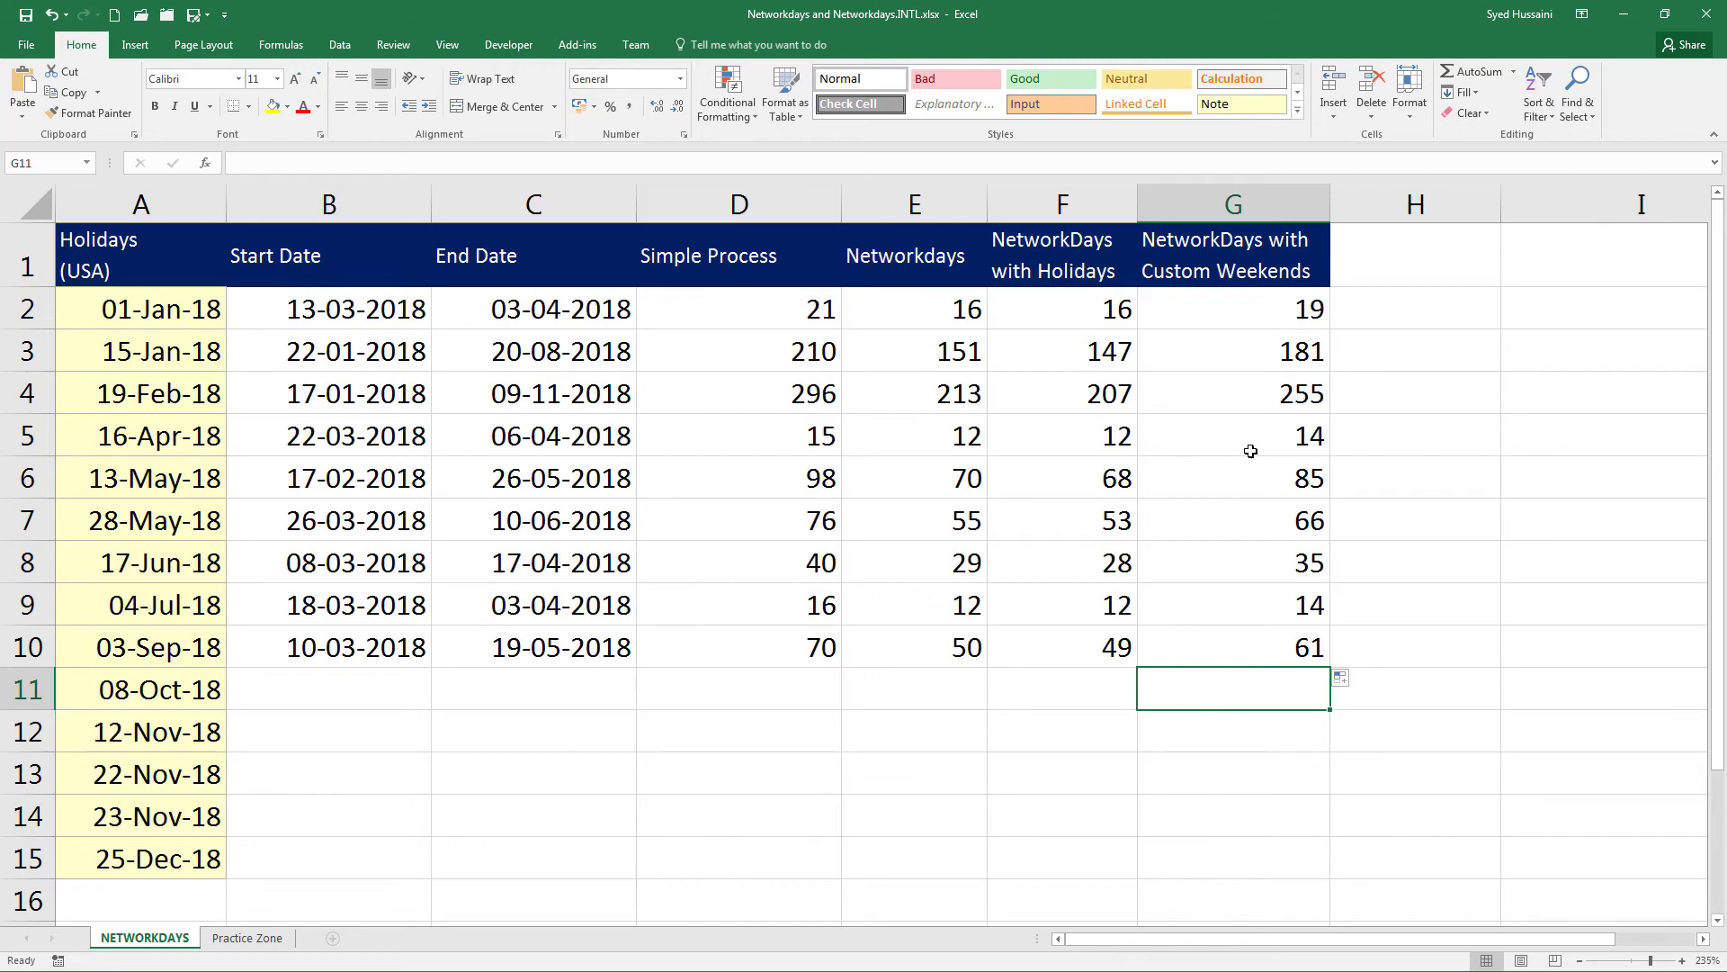
left_click_drag(1242, 311, 1238, 646)
left_click(1068, 681)
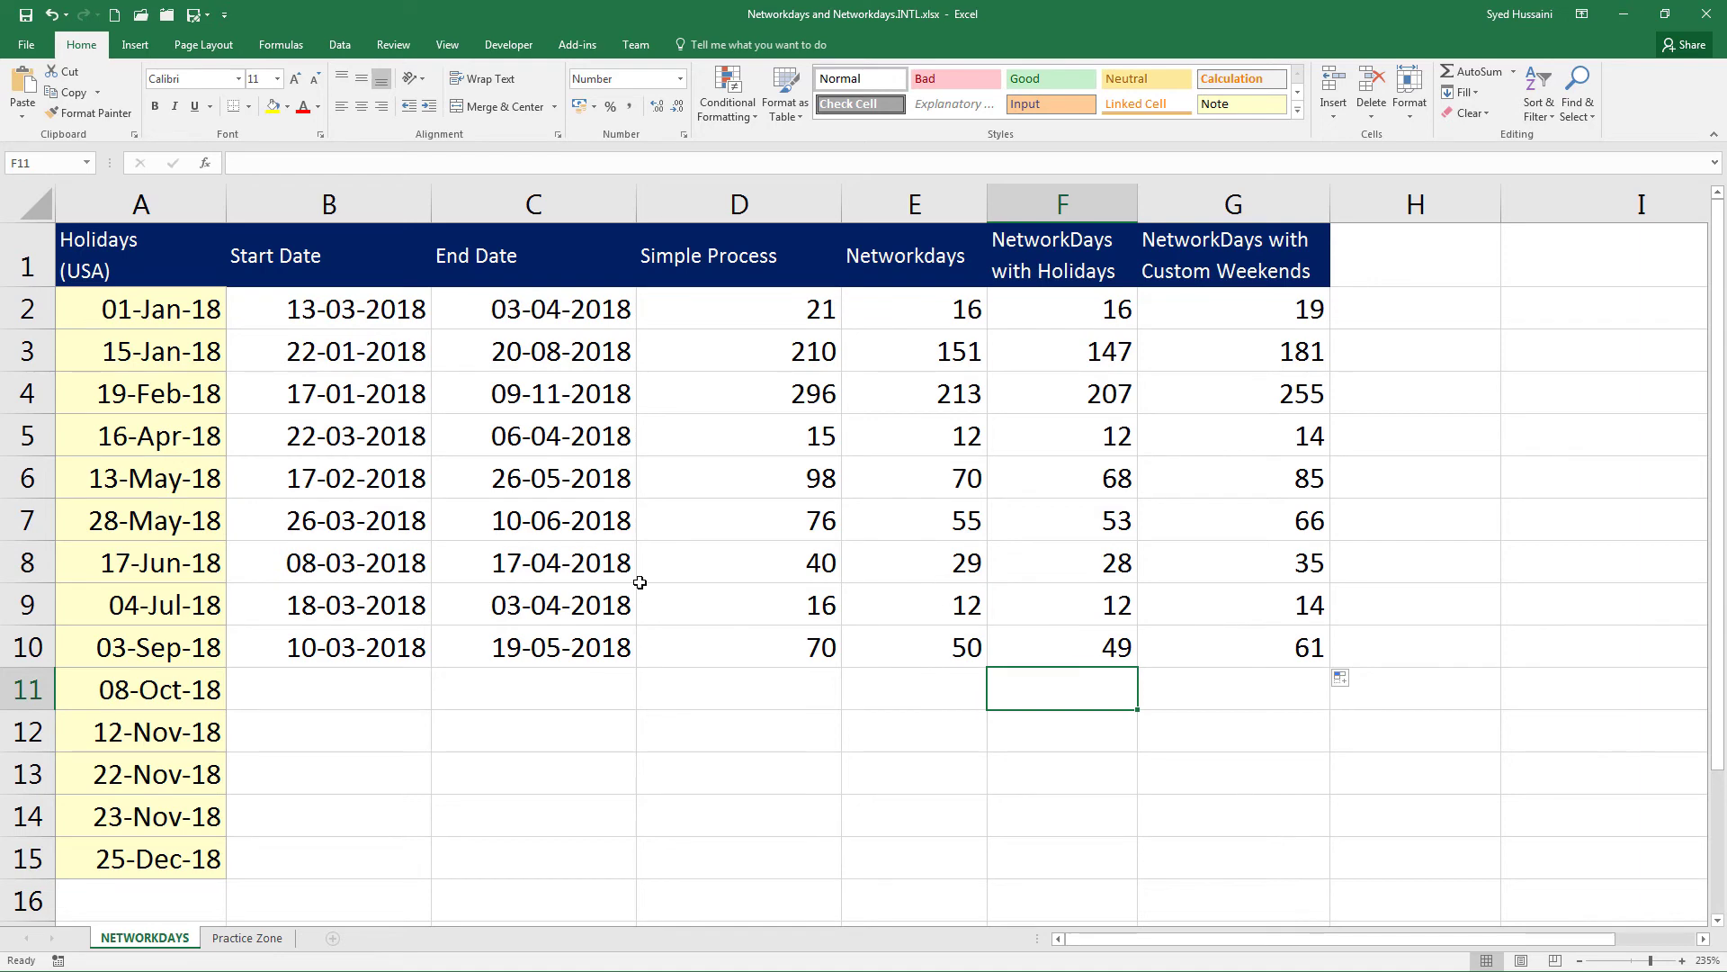
left_click(248, 938)
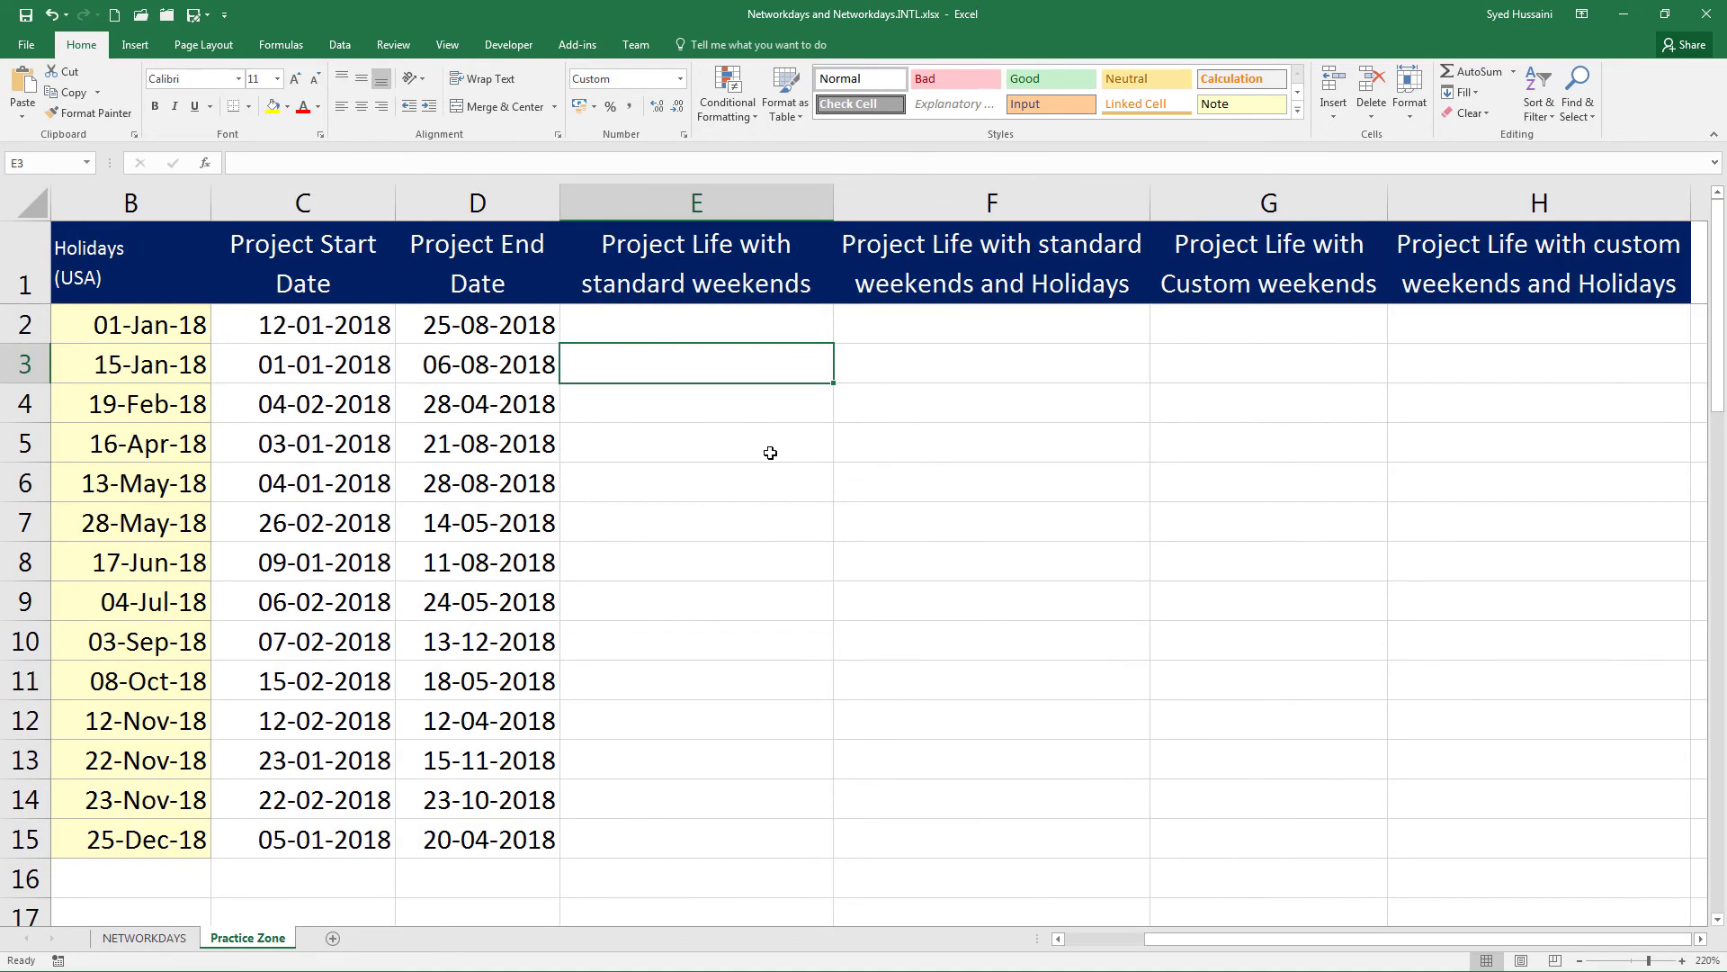